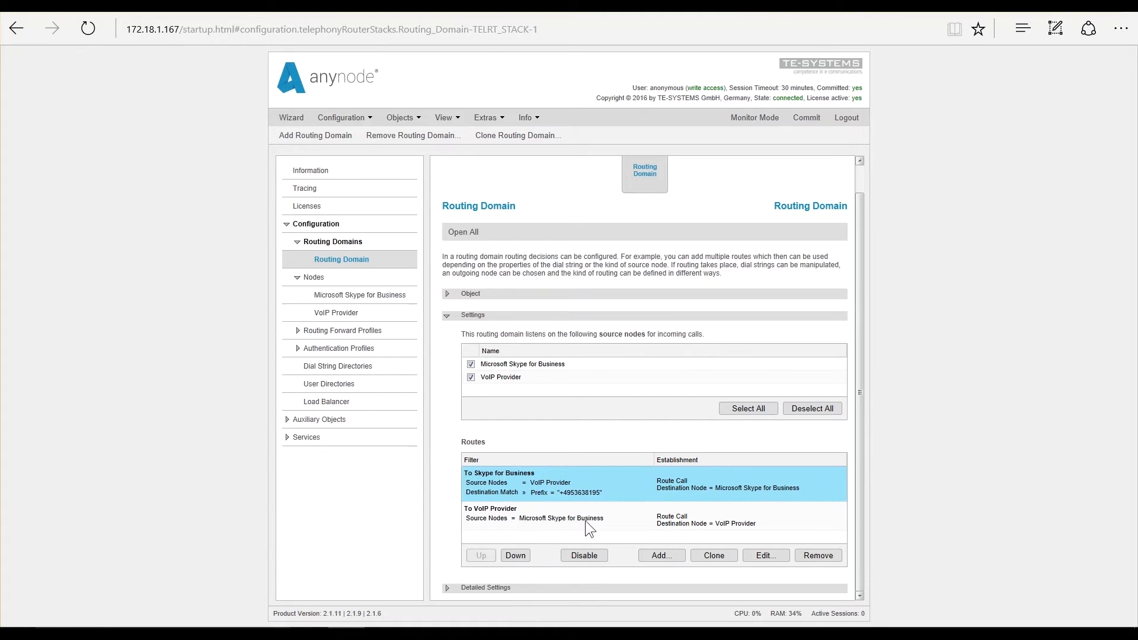
Step: Start a new dial string directory and choose to create it as an LDAP directory
left_click(736, 524)
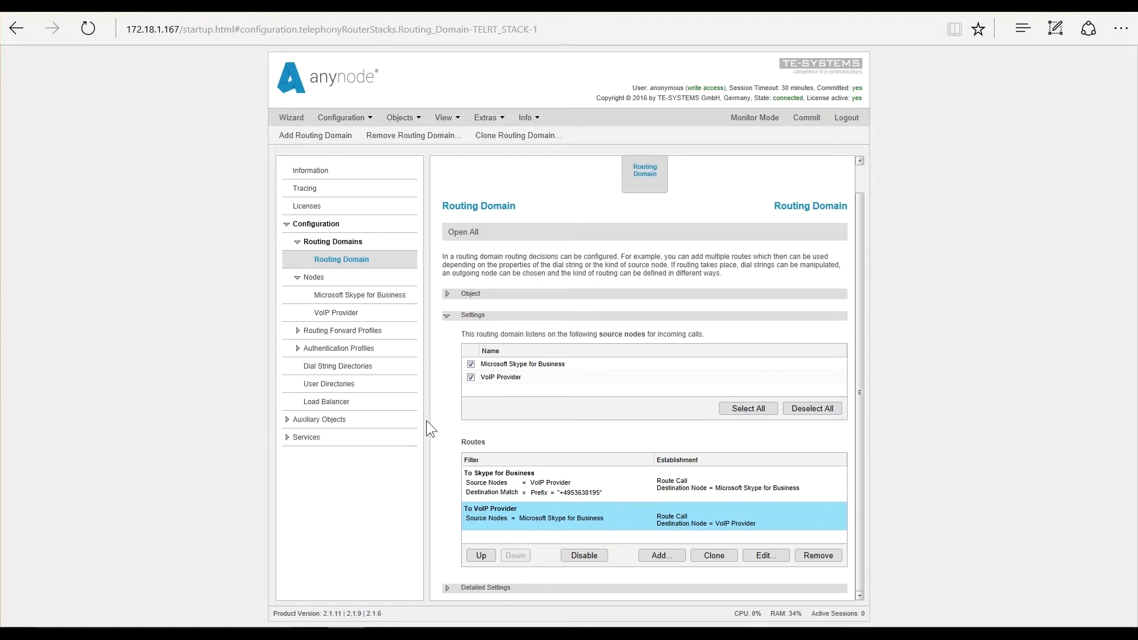
left_click(418, 119)
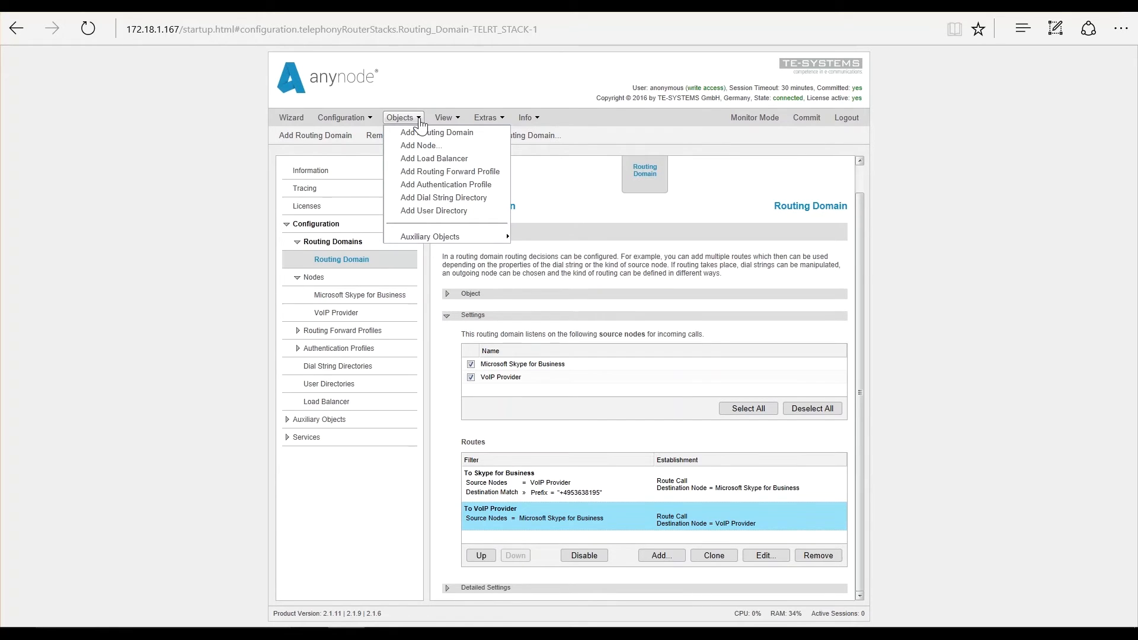
left_click(419, 198)
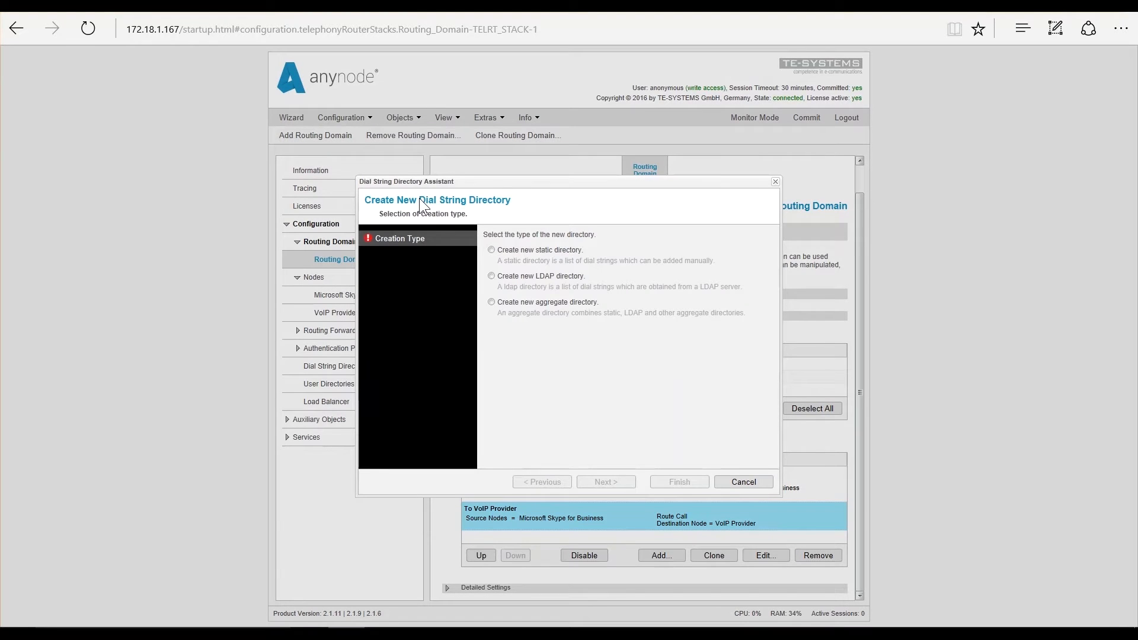
left_click(506, 275)
left_click(506, 275)
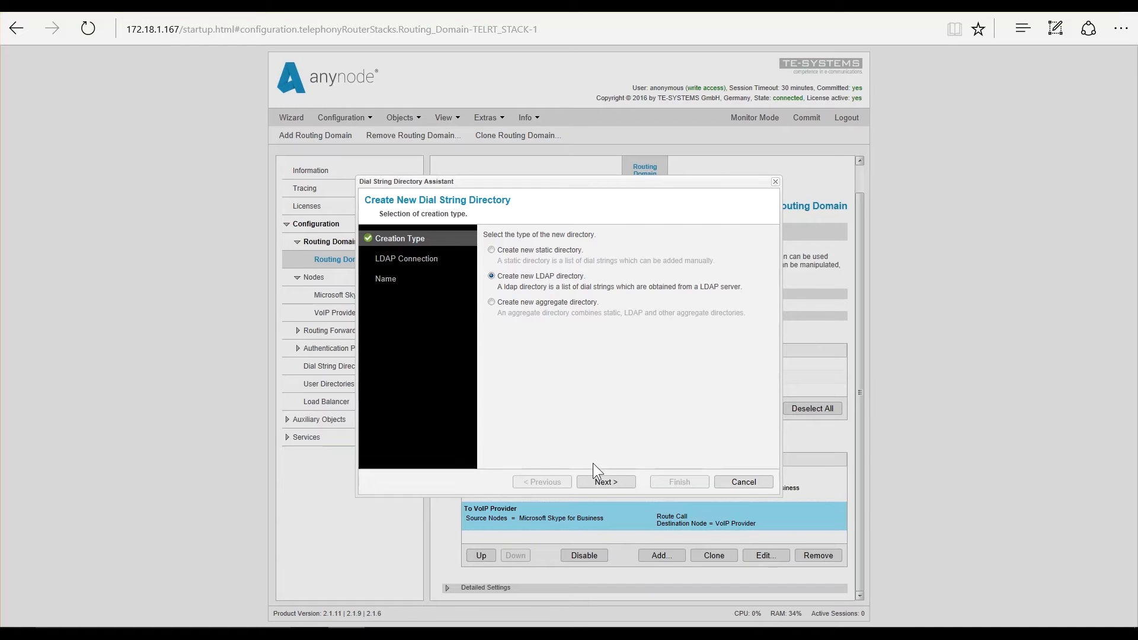
left_click(603, 488)
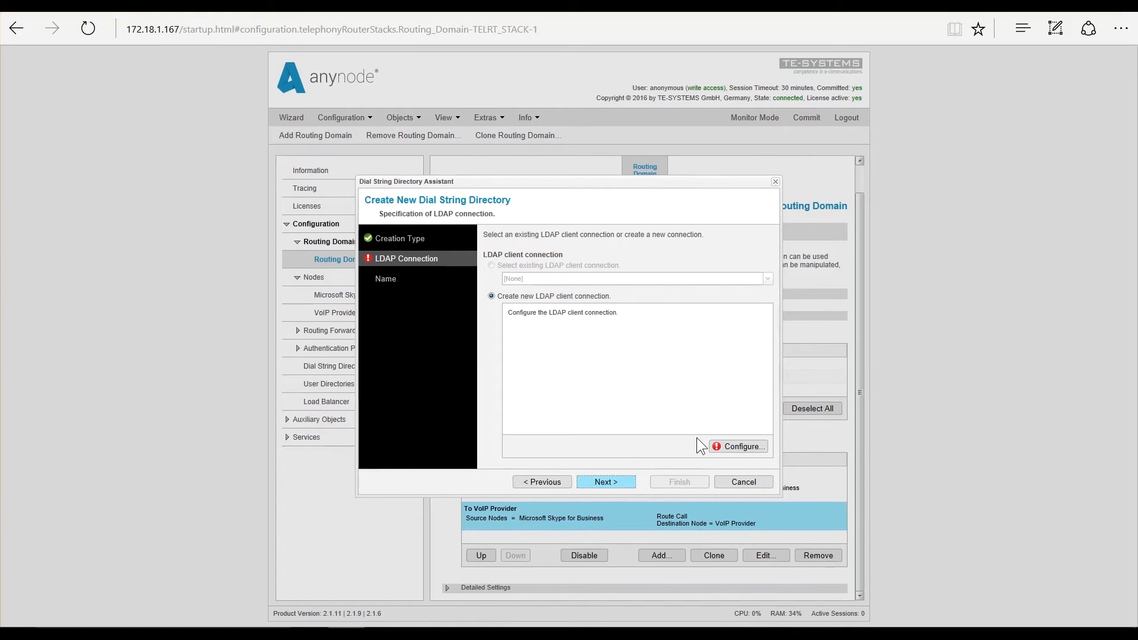
Step: Configure a new LDAP client connection to dc.sfb.te-systems.com with the user name ldap-readonly and the account password
left_click(728, 450)
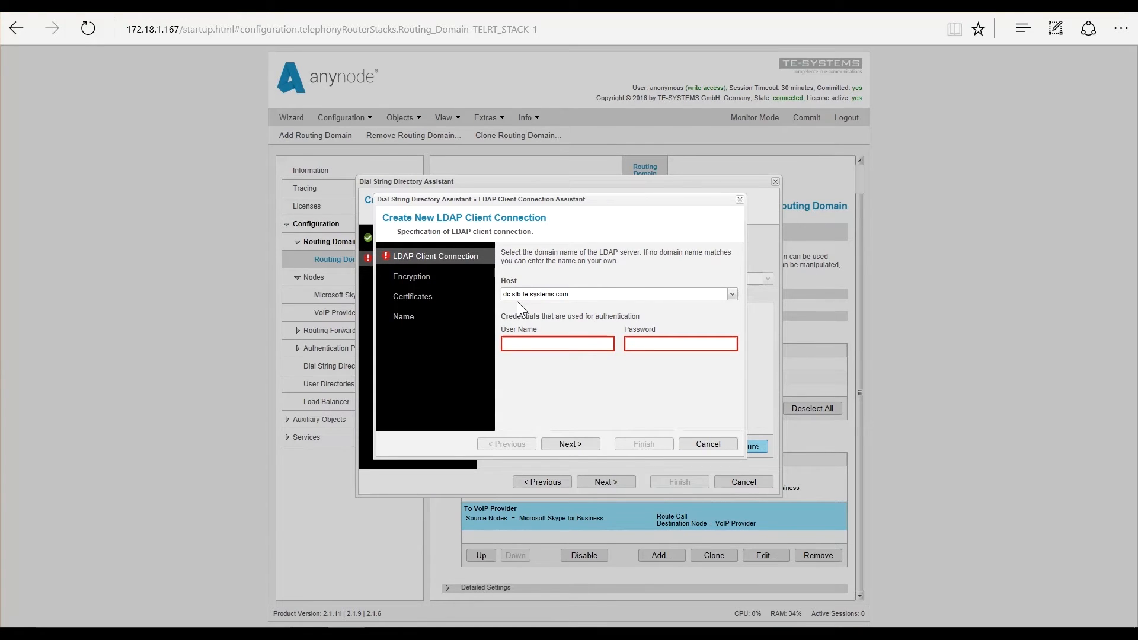
left_click(512, 344)
type("ldap-readonly")
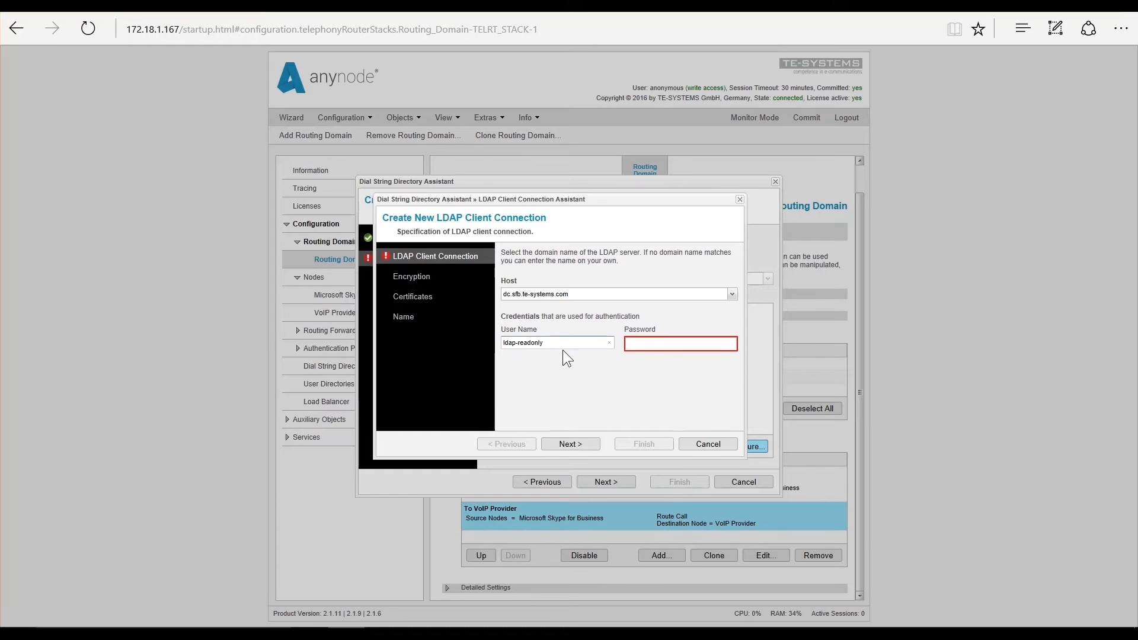
left_click(642, 342)
type("*********")
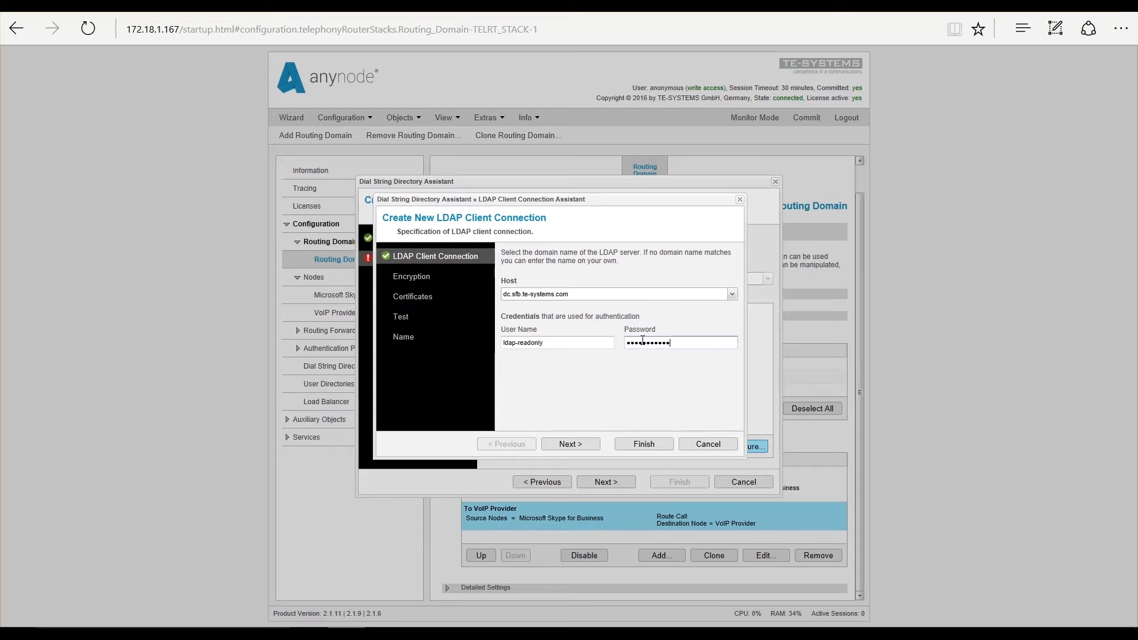
Step: Keep the default encryption, certificate and name for the LDAP client connection, test it and complete its setup
left_click(418, 276)
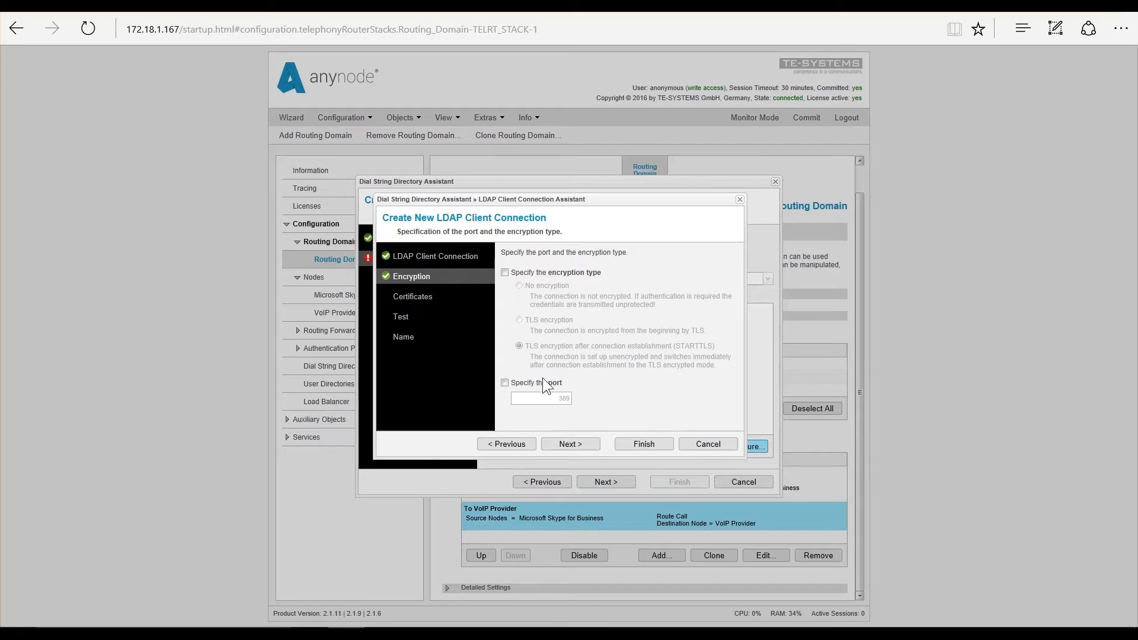
left_click(563, 446)
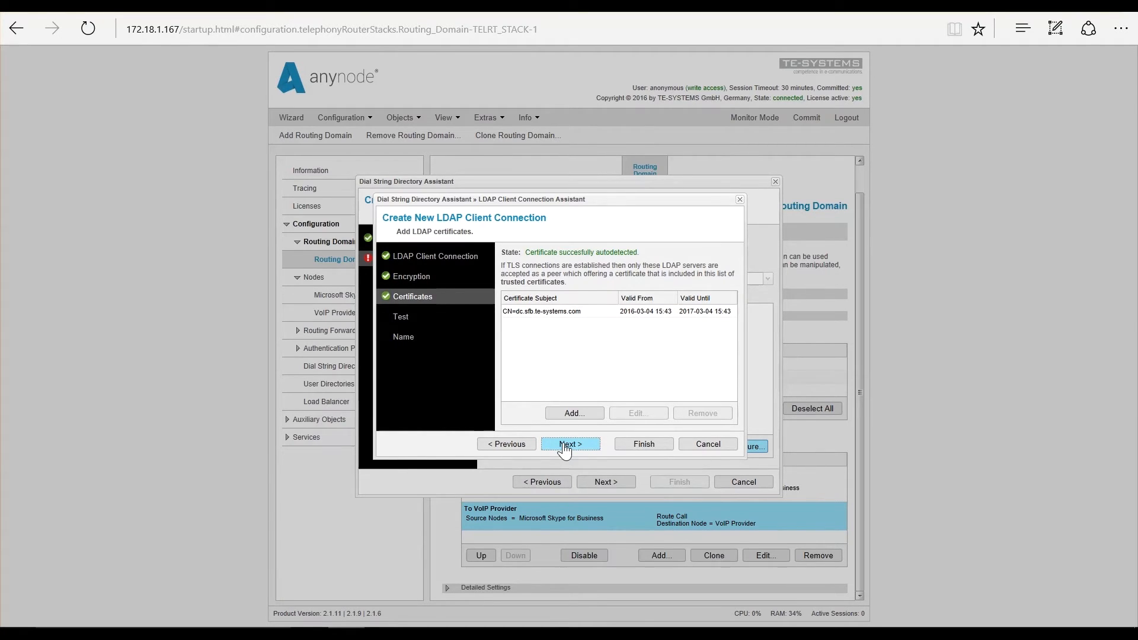
left_click(564, 446)
left_click(530, 275)
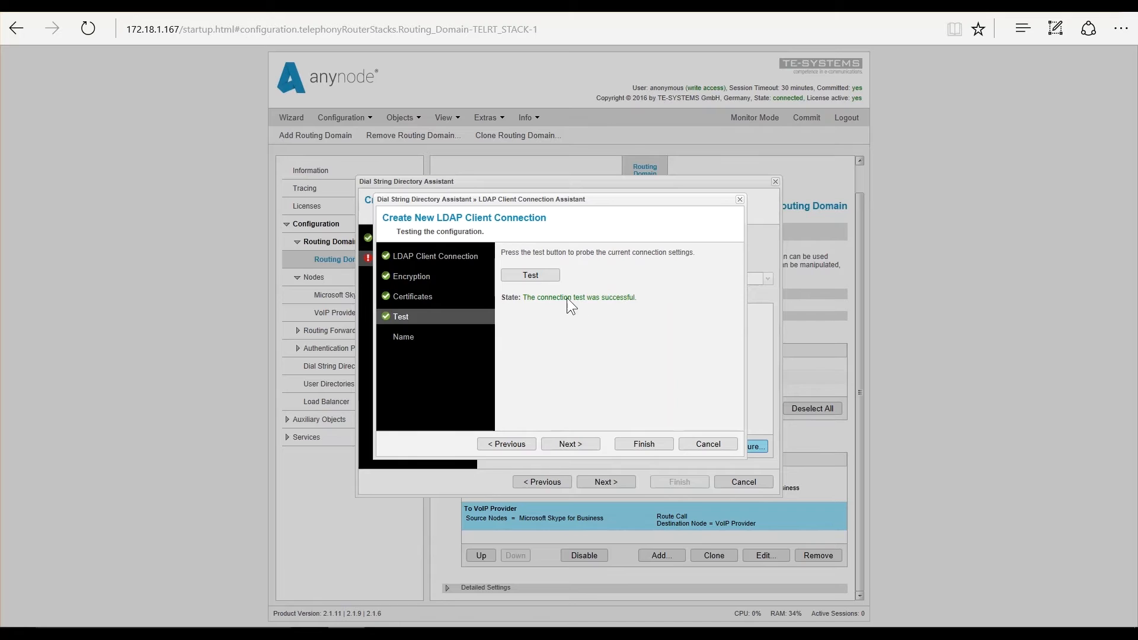
left_click(410, 336)
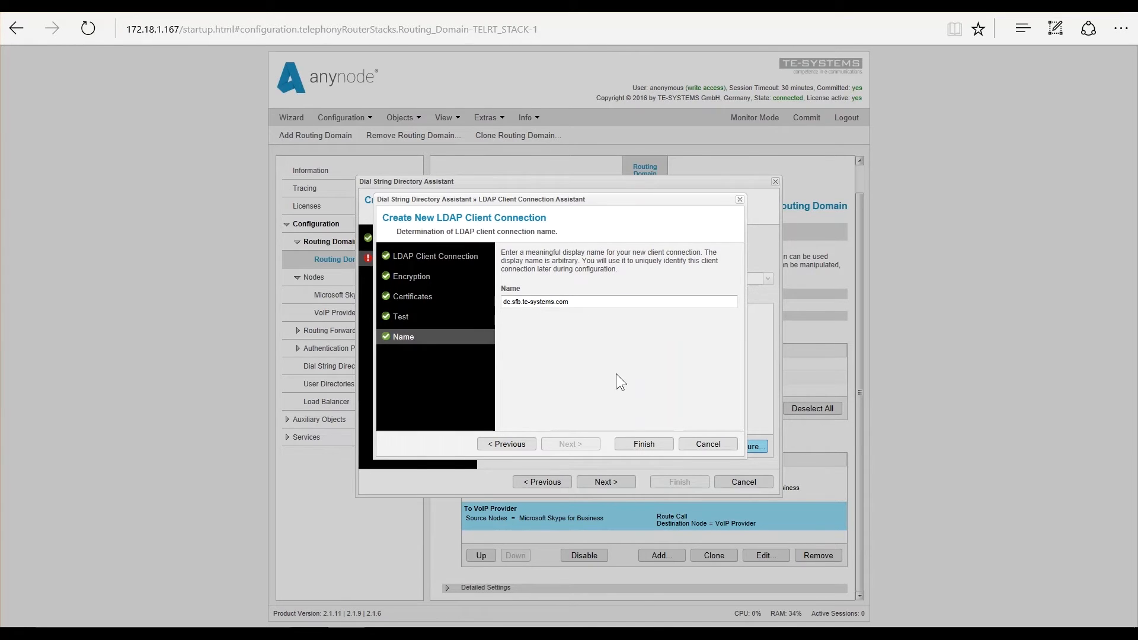
left_click(638, 444)
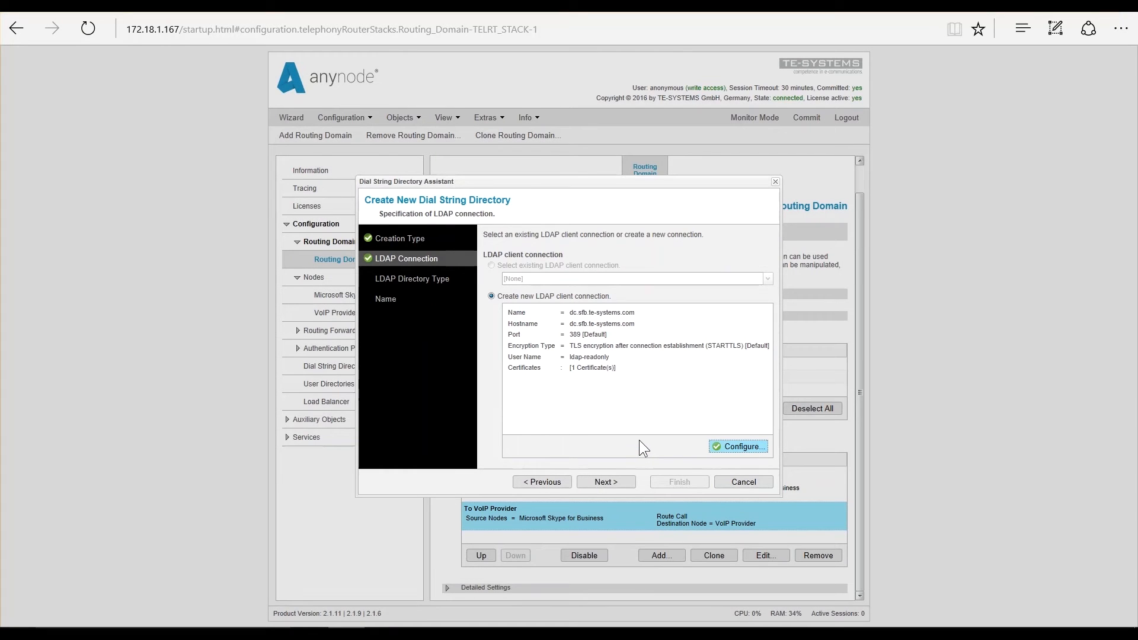
Step: Keep Skype for Business as the LDAP directory type and test the lookup of all dial strings
left_click(608, 482)
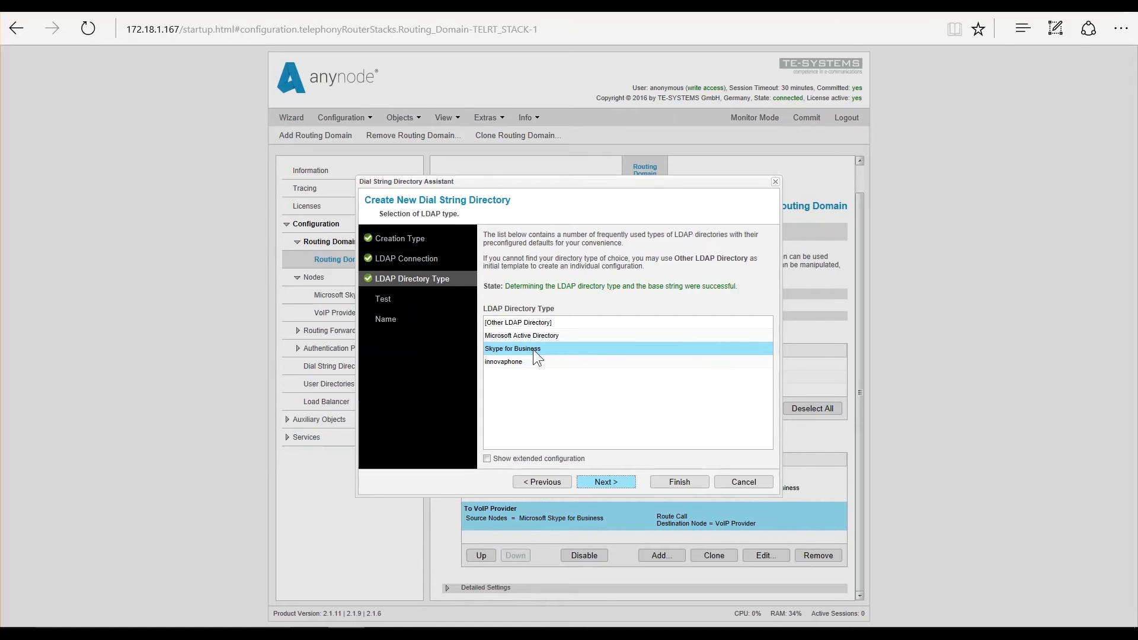
left_click(603, 487)
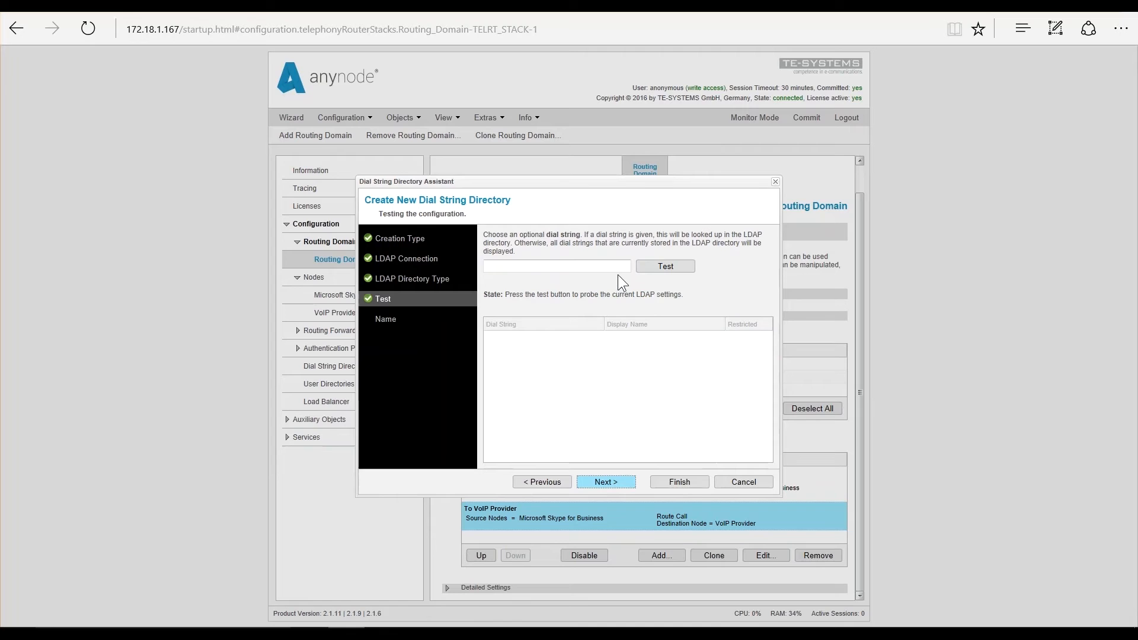
left_click(649, 273)
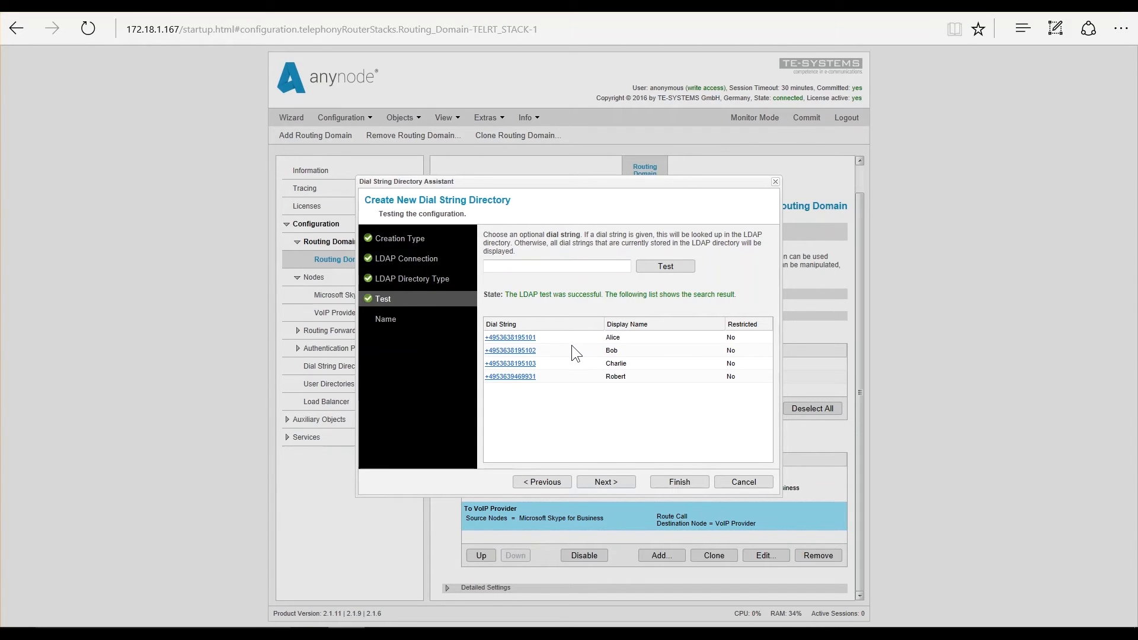
Step: Name the dial string directory LDAP SfB and finish creating it
left_click(602, 477)
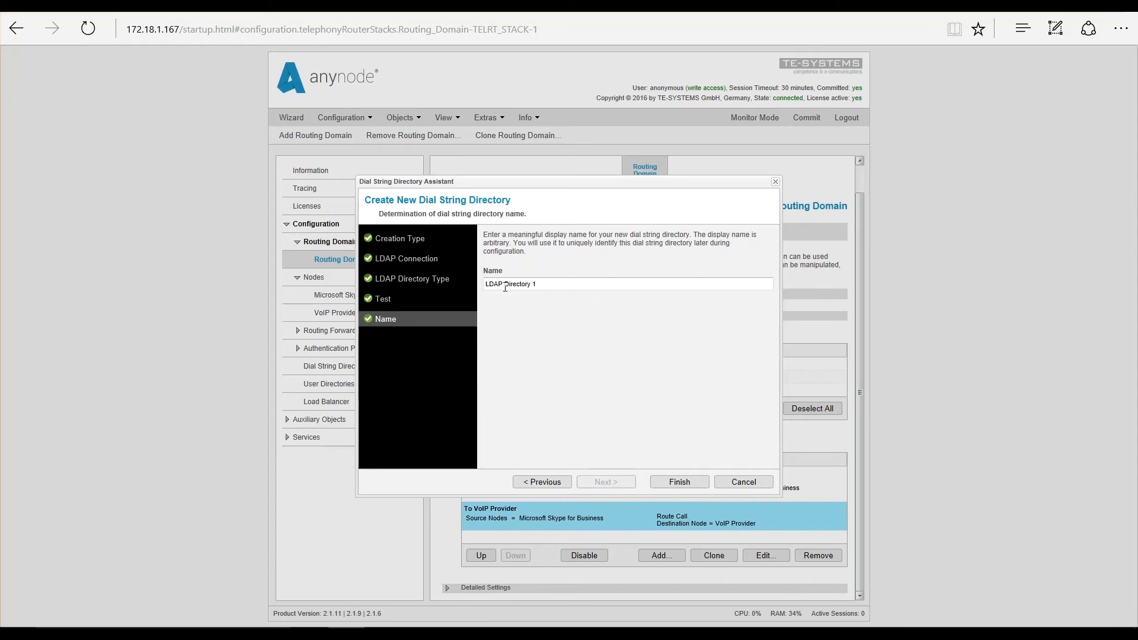
left_click_drag(503, 284, 537, 284)
type("SfB")
key("Left")
key("Left")
key("Left")
key("Left")
left_click(677, 482)
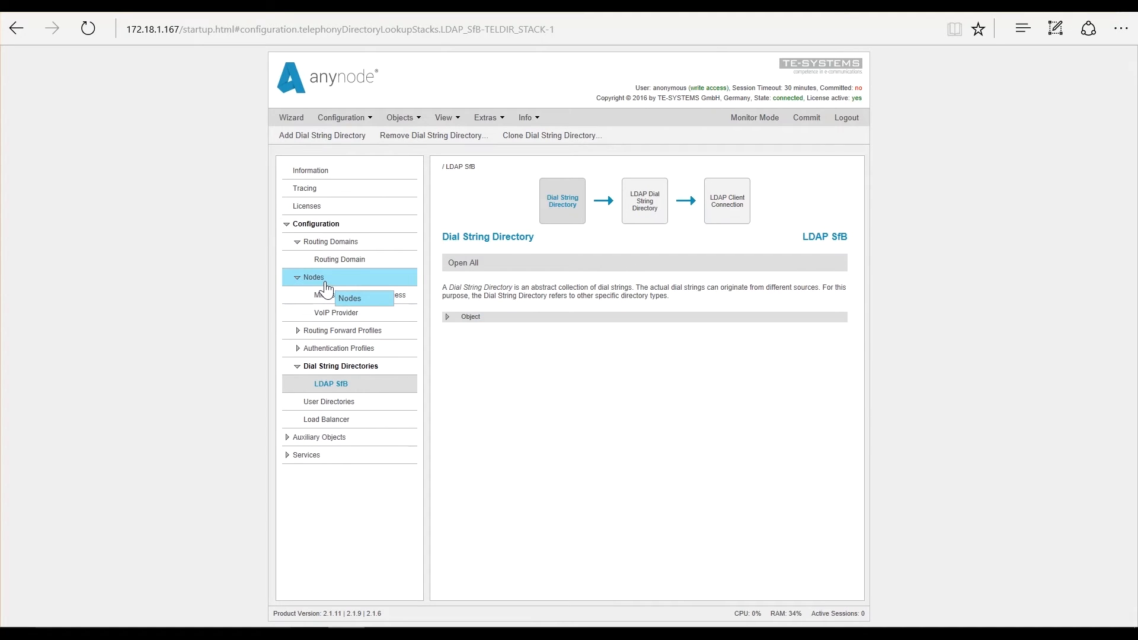
Step: Start a new node for a PBX or other Voice over IP system using the [Other VoIP System] preset
left_click(411, 120)
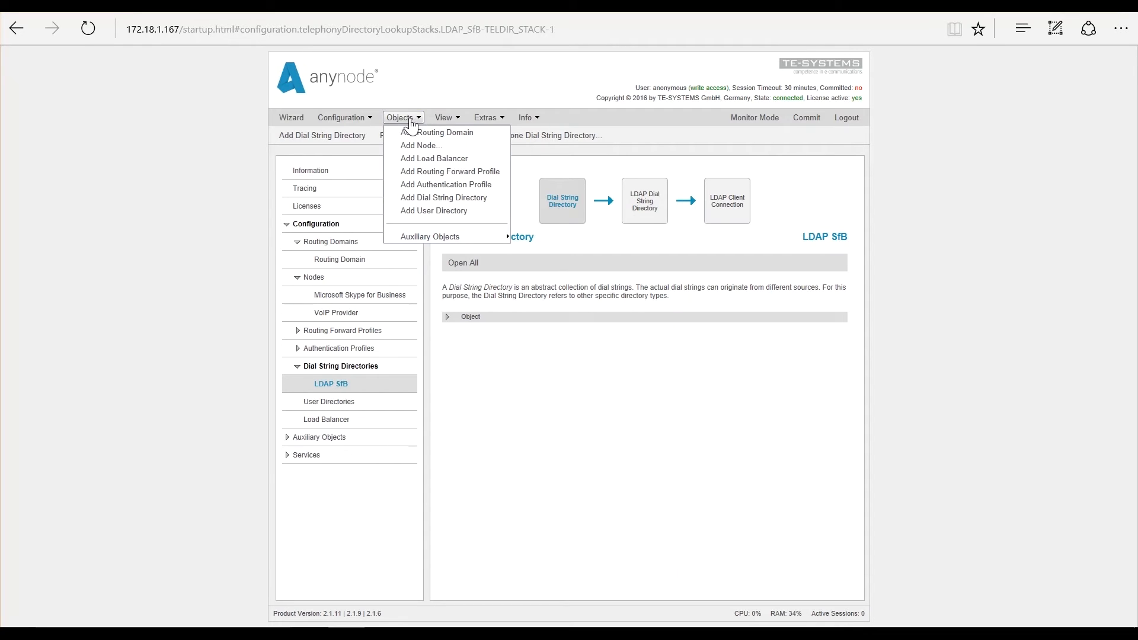
left_click(414, 146)
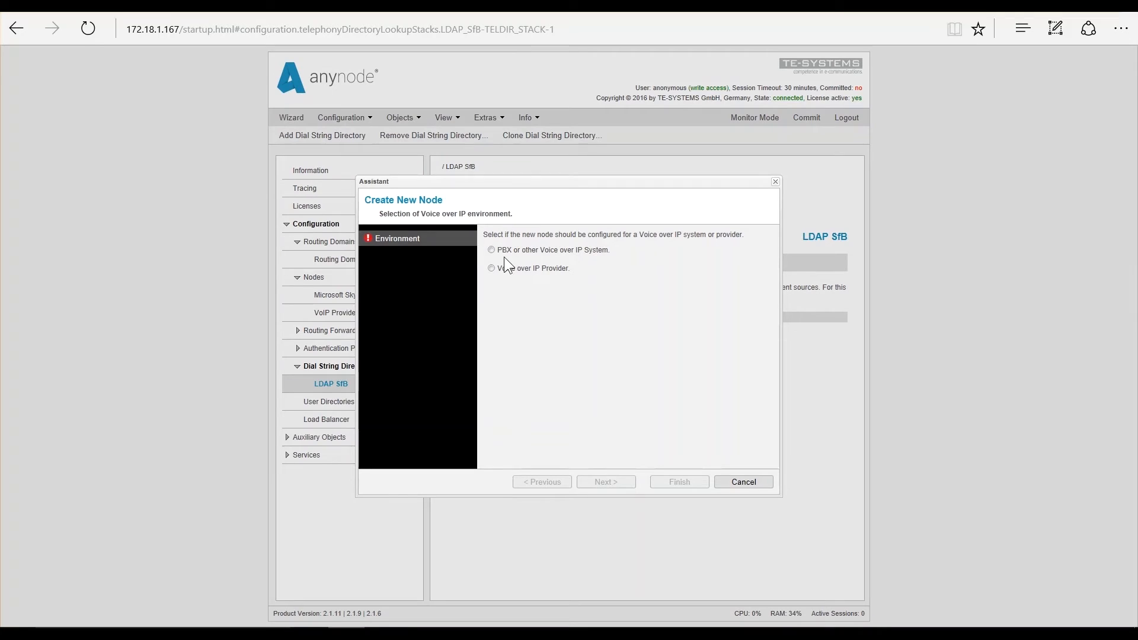
left_click(500, 250)
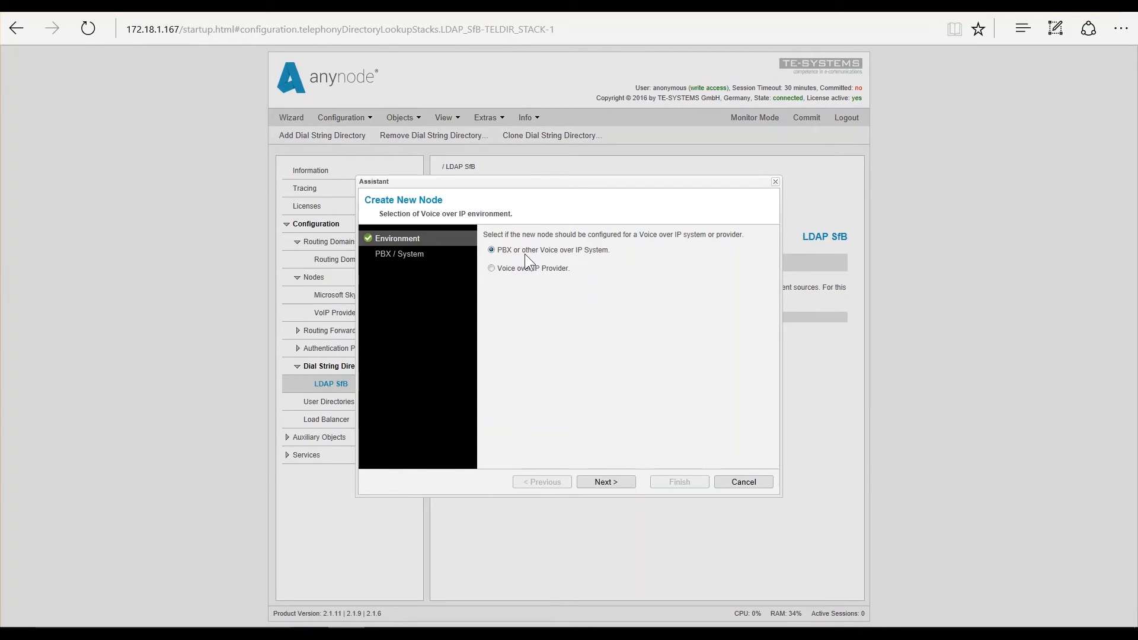
left_click(611, 484)
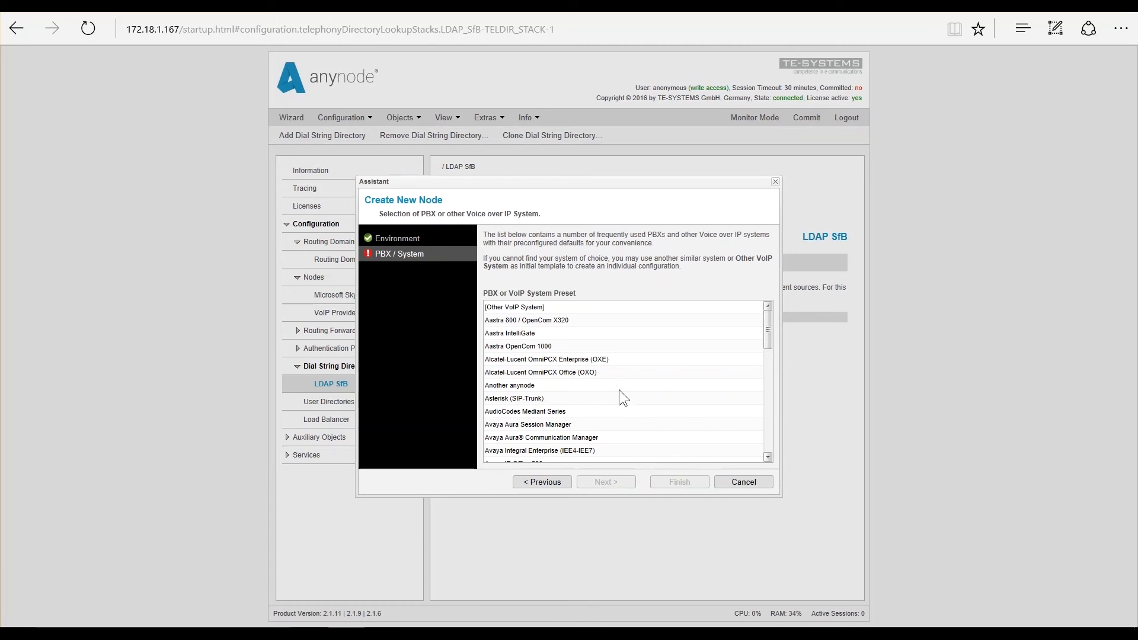
mouse_move(766, 346)
left_mouse_down()
mouse_move(766, 366)
mouse_move(765, 341)
left_mouse_up()
left_click(529, 314)
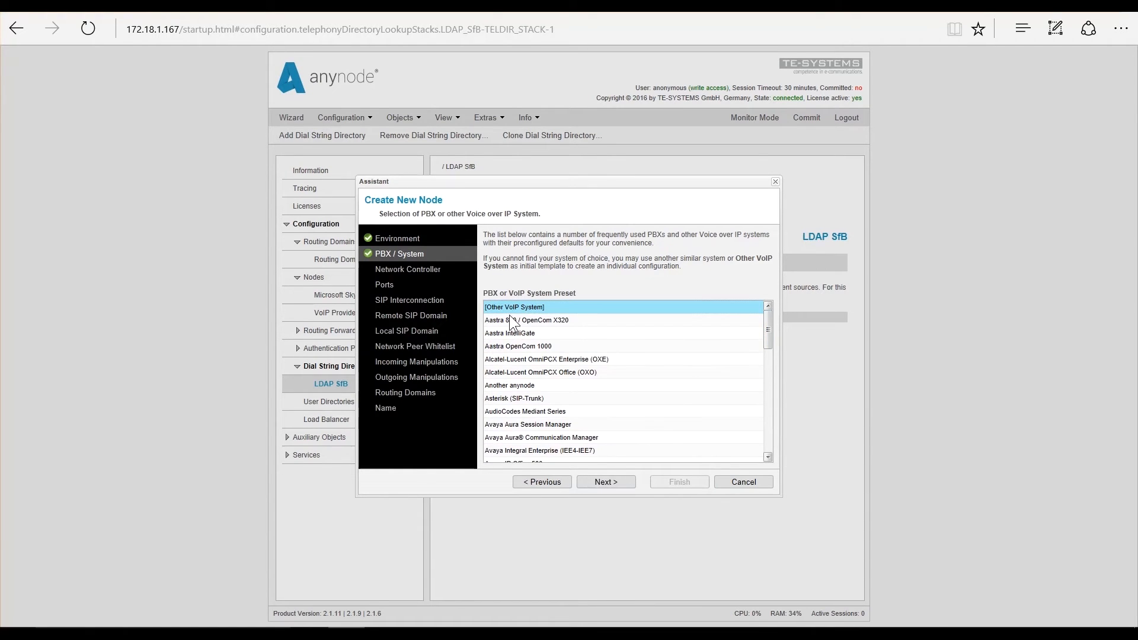
left_click(605, 483)
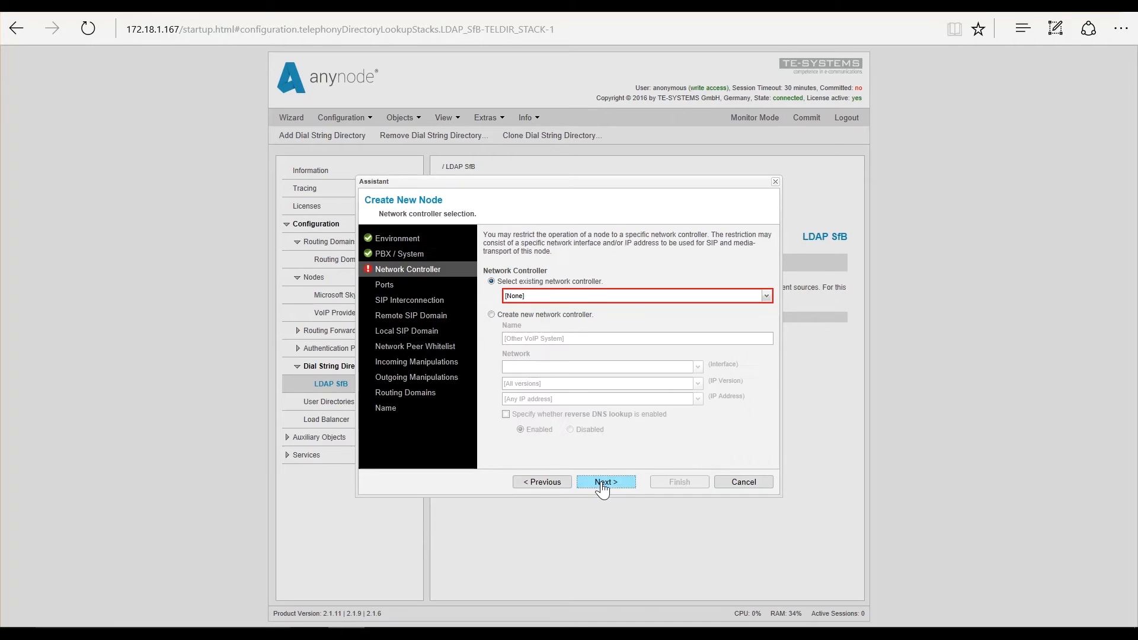
Step: Assign the existing Microsoft Lync 2013 Network Controller to the node, keeping the default ports and SIP trunking
left_click(539, 293)
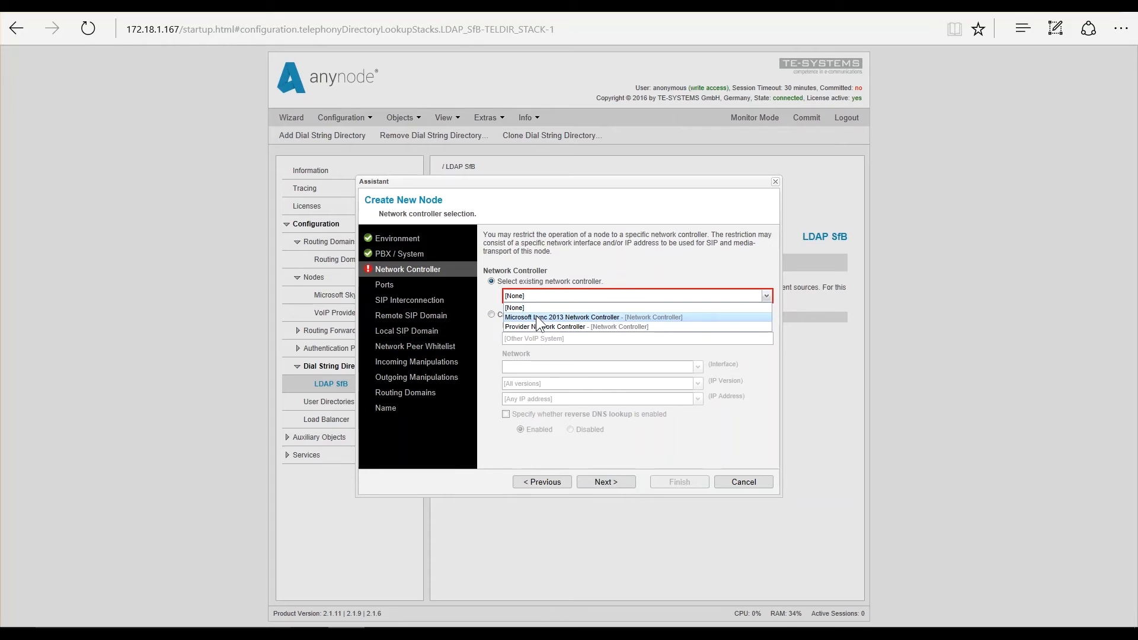
left_click(537, 318)
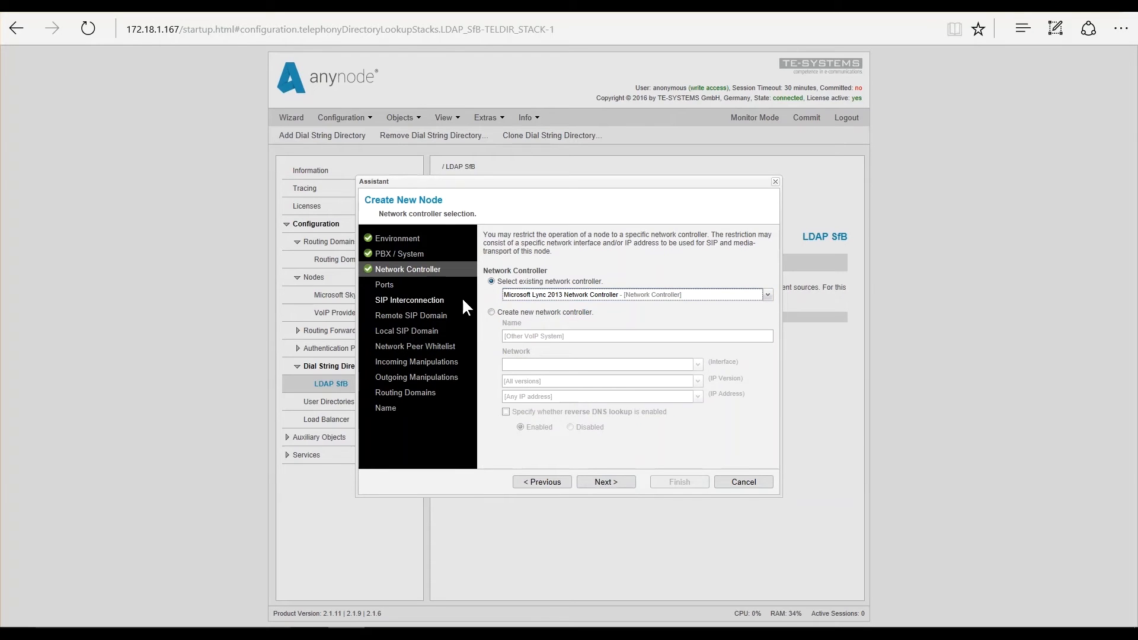
left_click(596, 487)
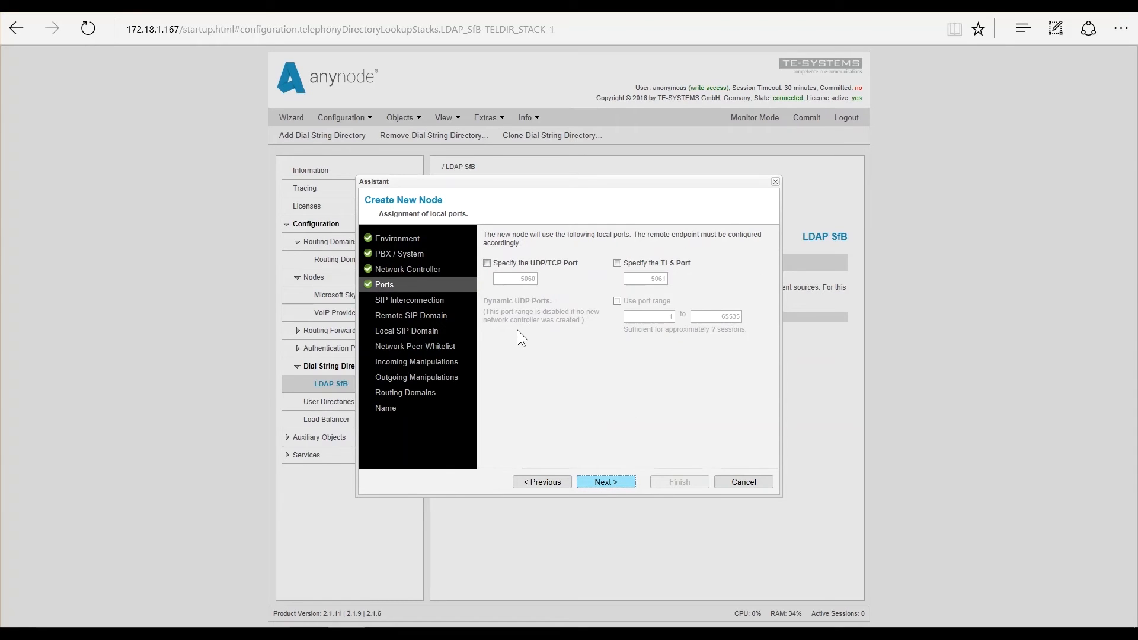
left_click(595, 485)
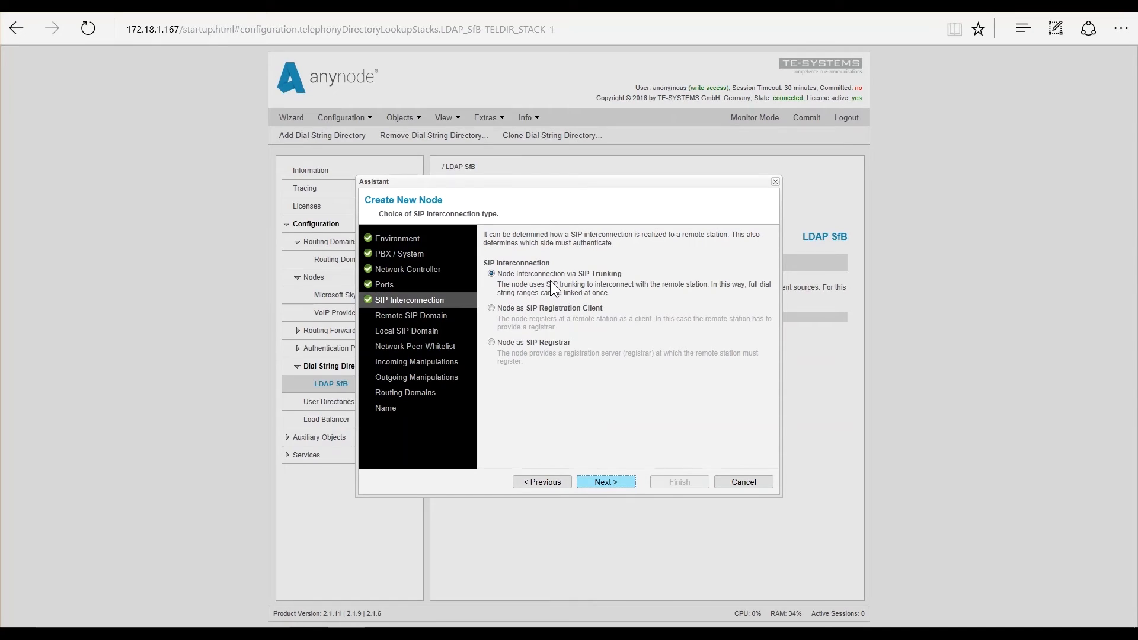
left_click(601, 485)
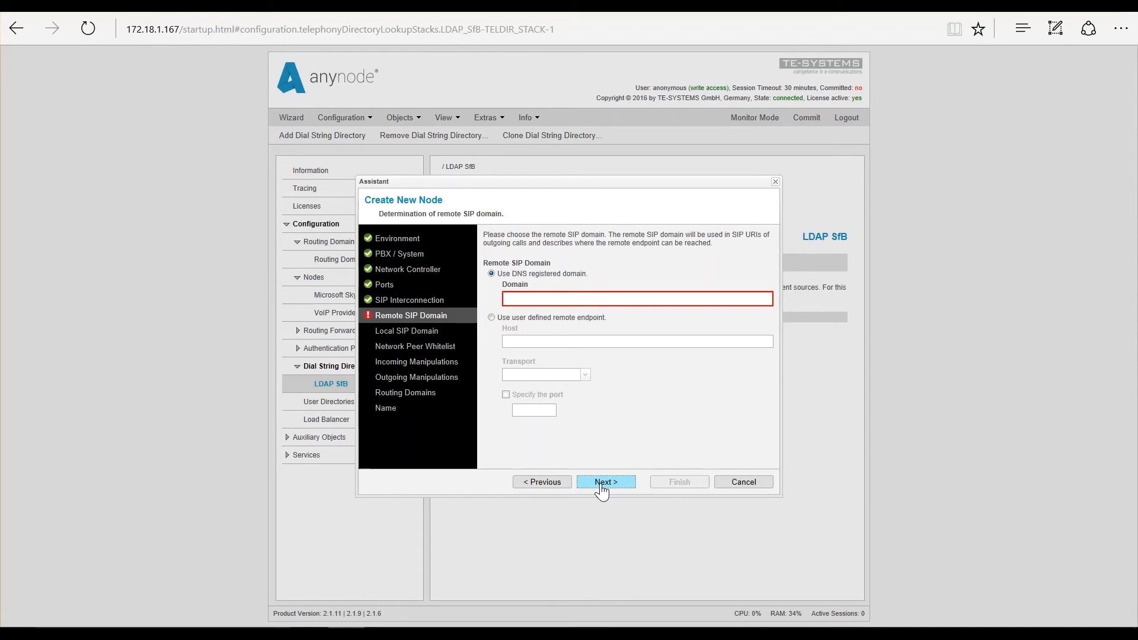
Step: Set the node's remote SIP domain to a user-defined remote endpoint with host 172.18.0.162
left_click(491, 317)
left_click(519, 340)
type("172.18.0")
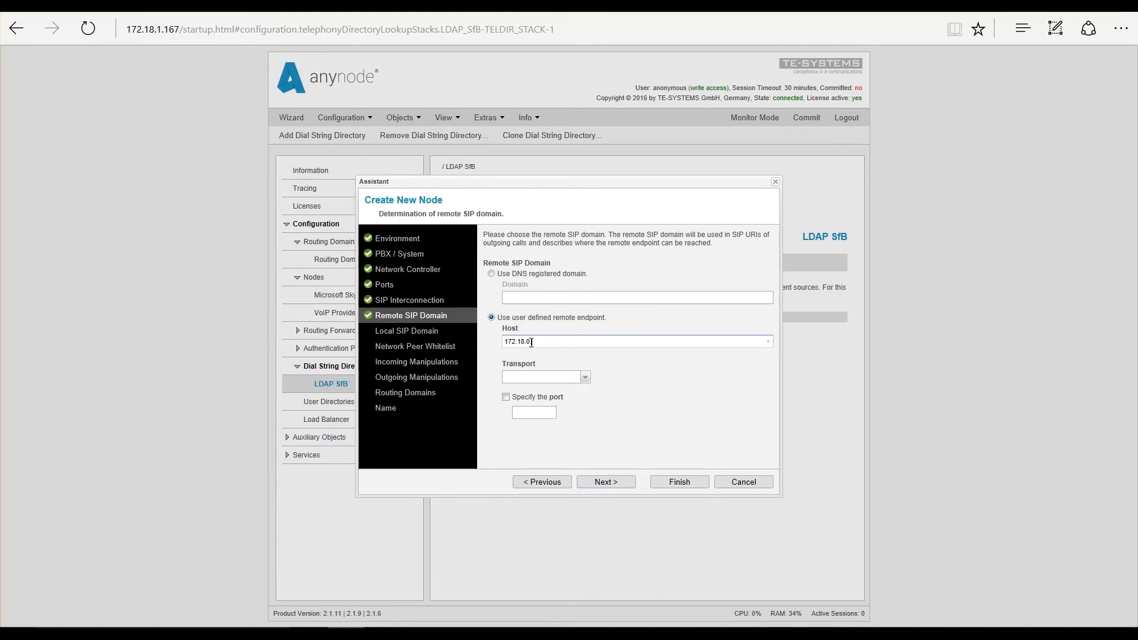
type(".162")
left_click(591, 483)
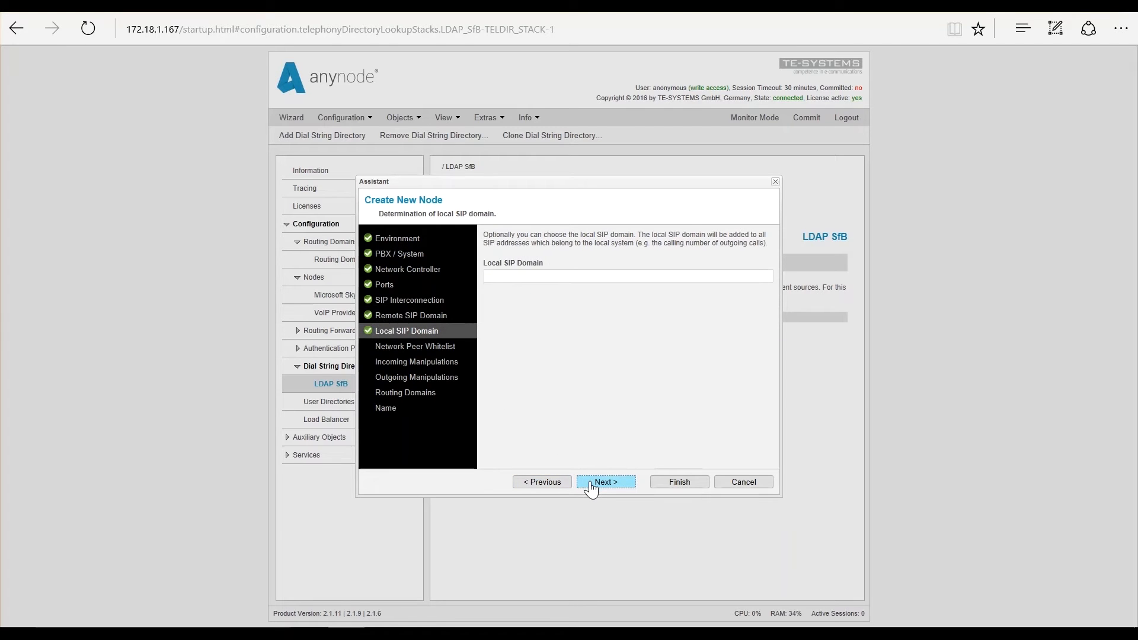
Step: Keep the defaults for the remaining node settings, name the node Other VoIP System and finish creating it
left_click(590, 484)
left_click(591, 484)
left_click(595, 485)
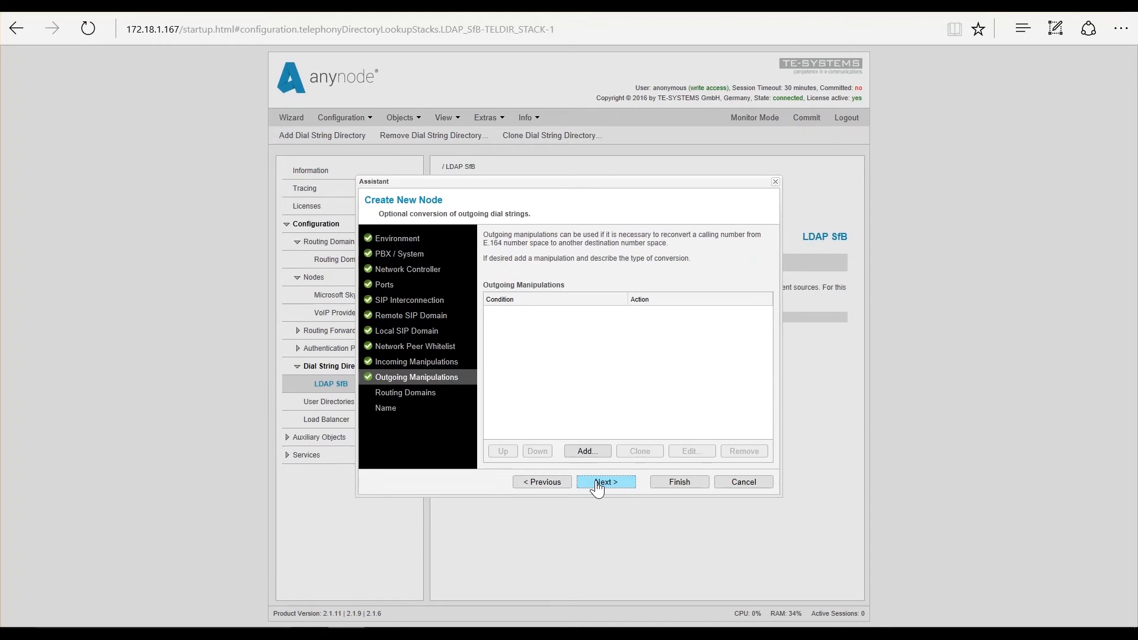
left_click(597, 488)
left_click(598, 487)
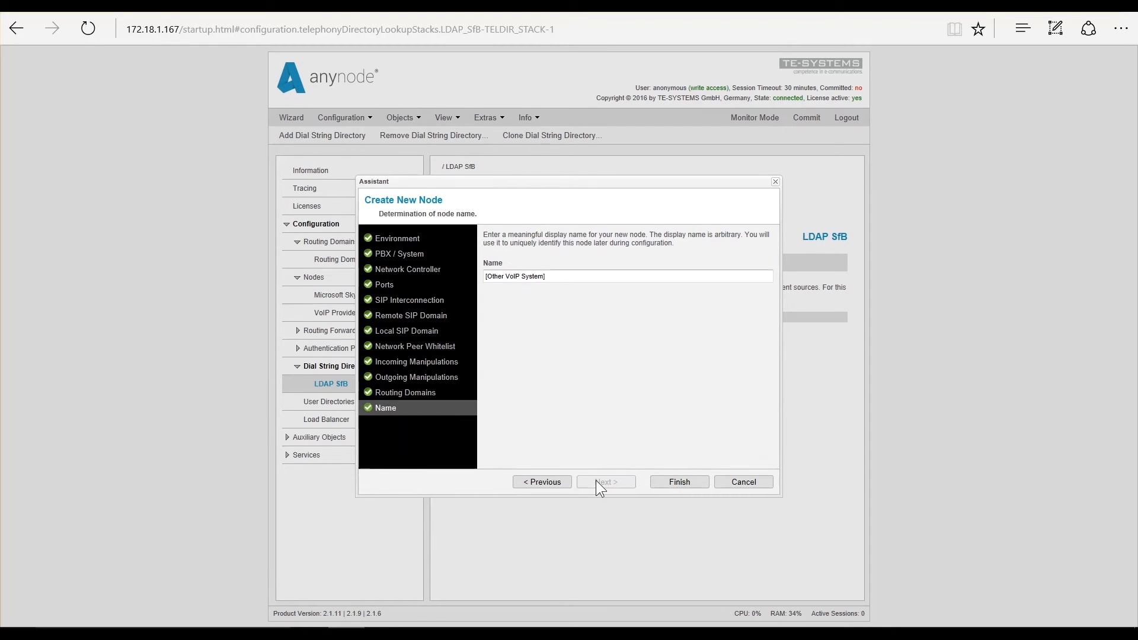
left_click(561, 281)
key("Home")
key("Delete")
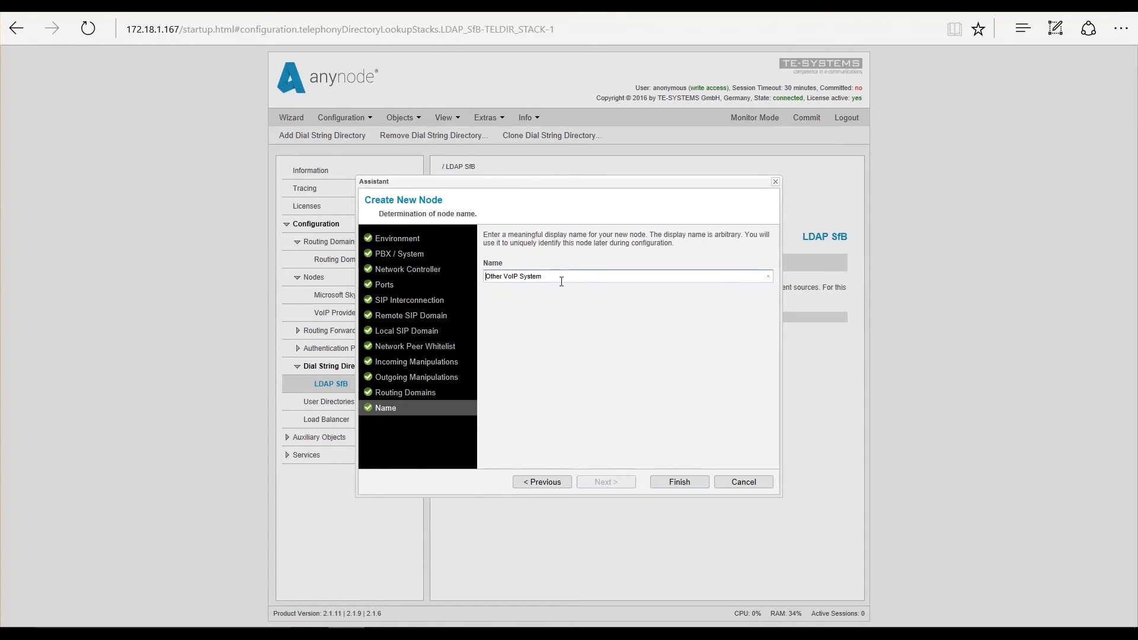
left_click(670, 485)
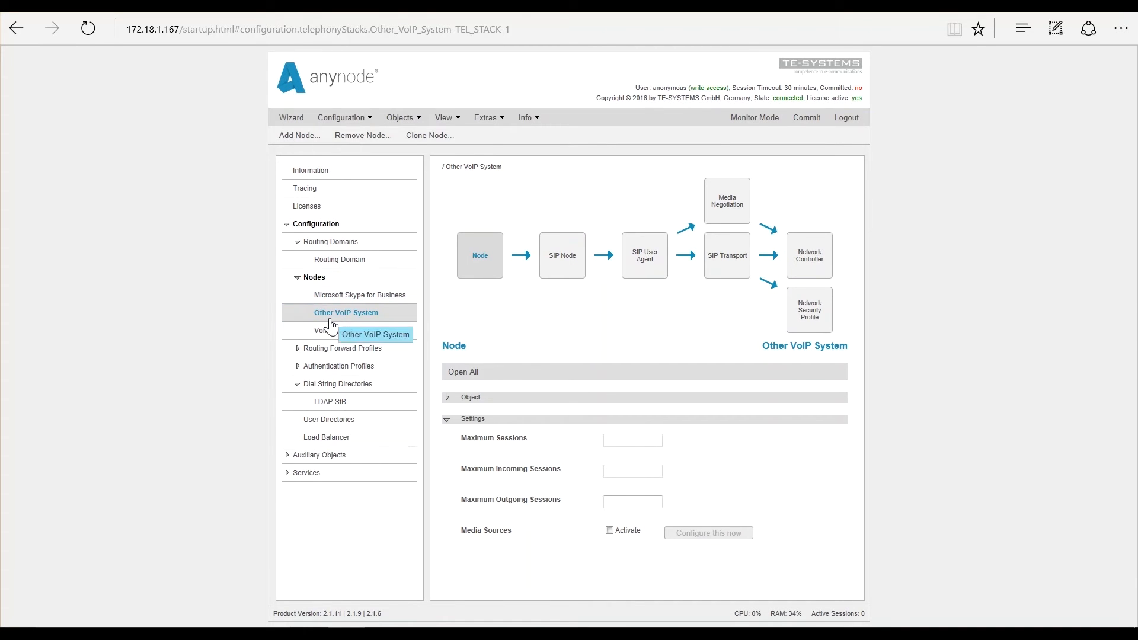
Step: Clone the To Skype for Business route in the routing domain
left_click(327, 263)
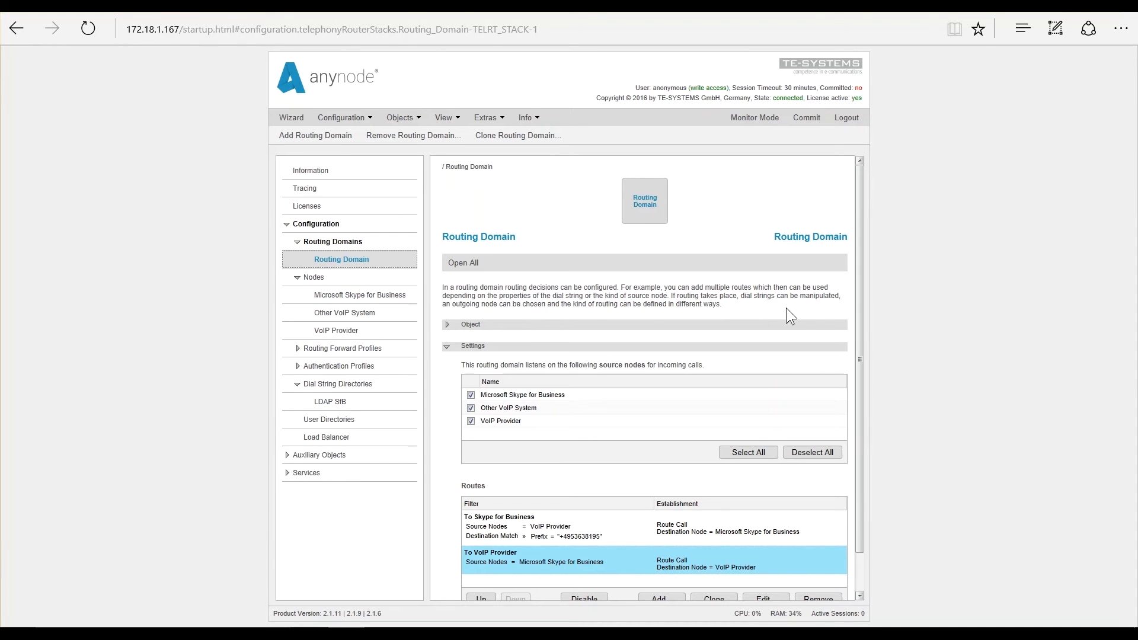
left_click_drag(856, 333, 859, 378)
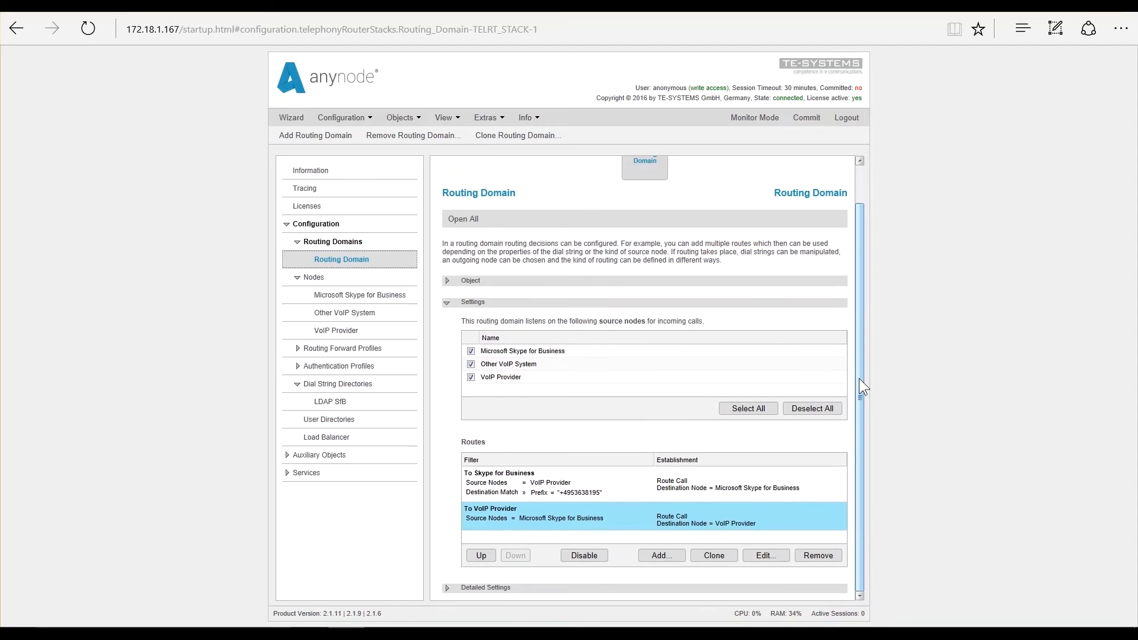
left_click(548, 490)
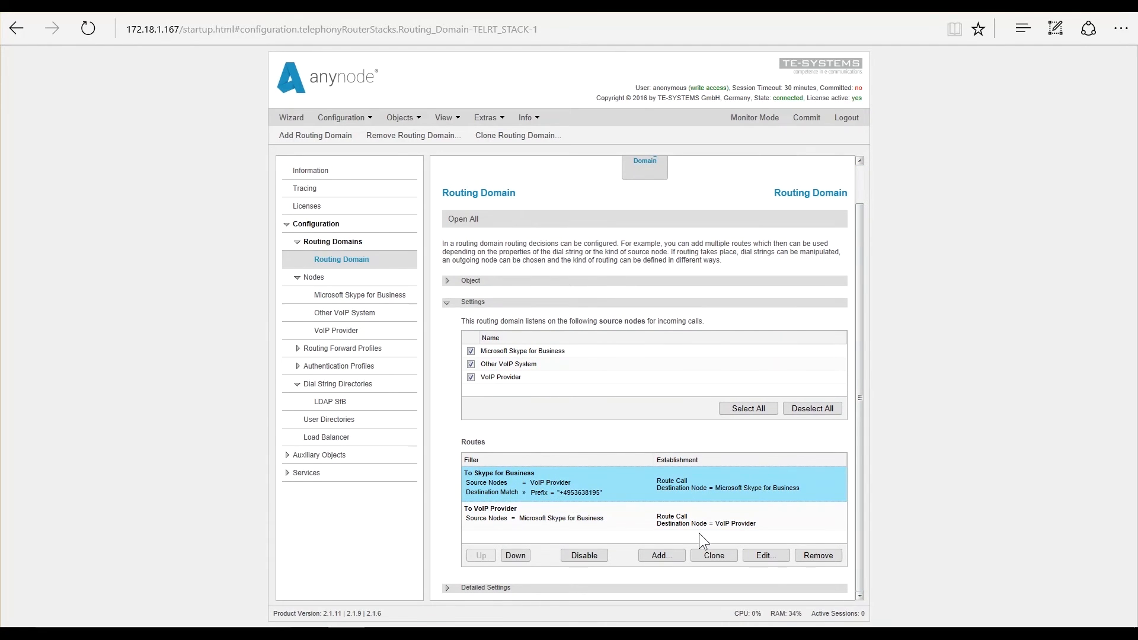
left_click(714, 555)
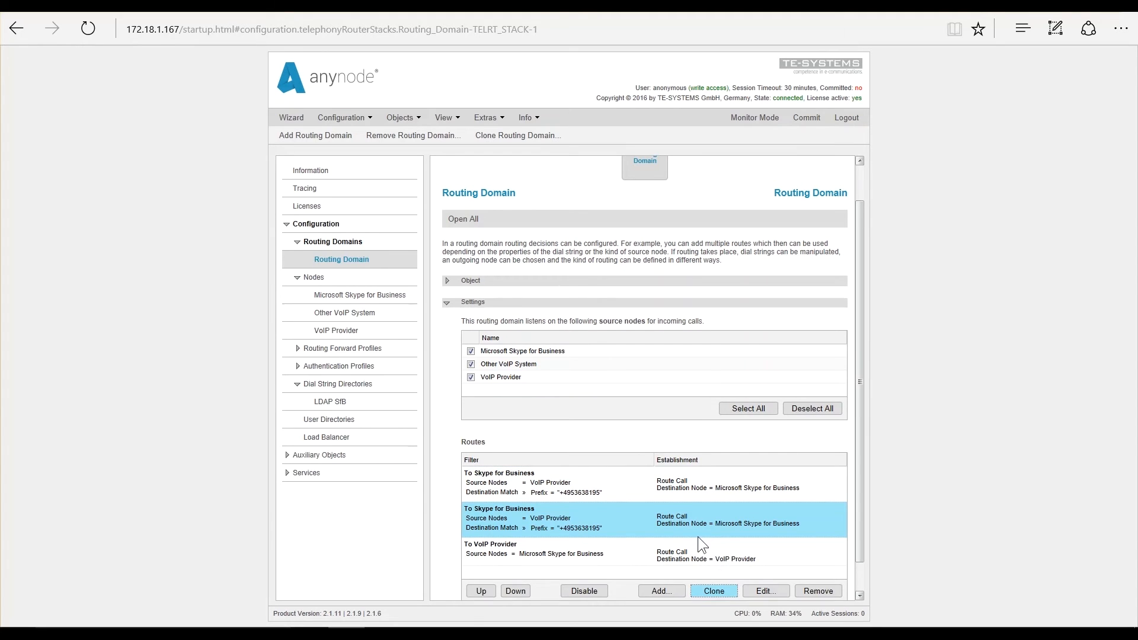
Step: Set the destination dial string directory in the first To Skype for Business route's filter to LDAP SfB
left_click(579, 483)
double_click(580, 482)
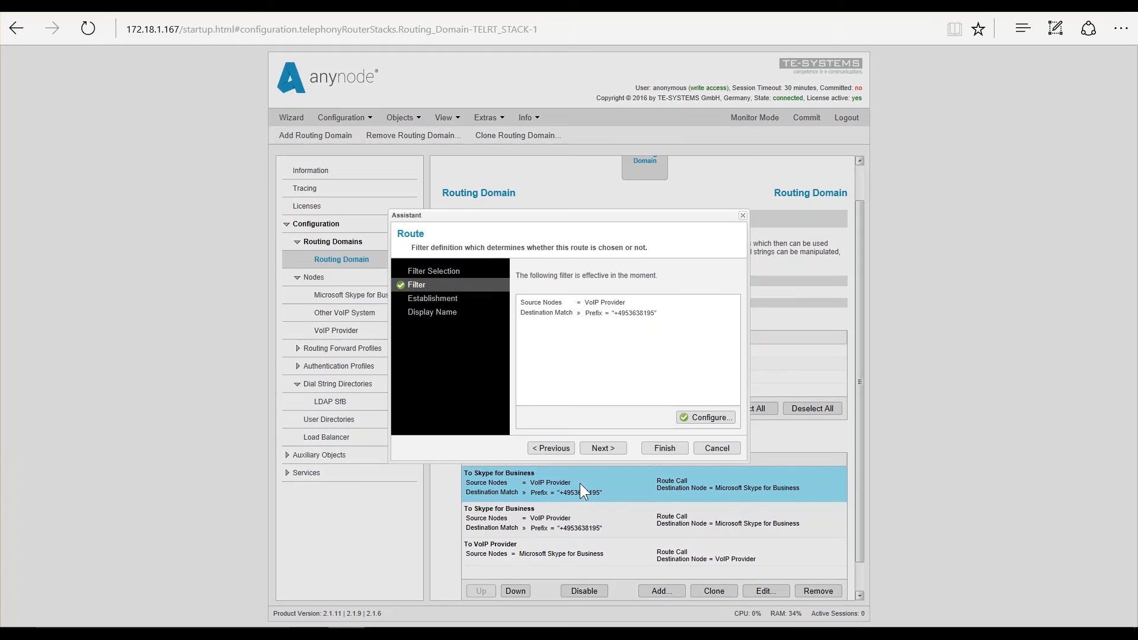
double_click(552, 303)
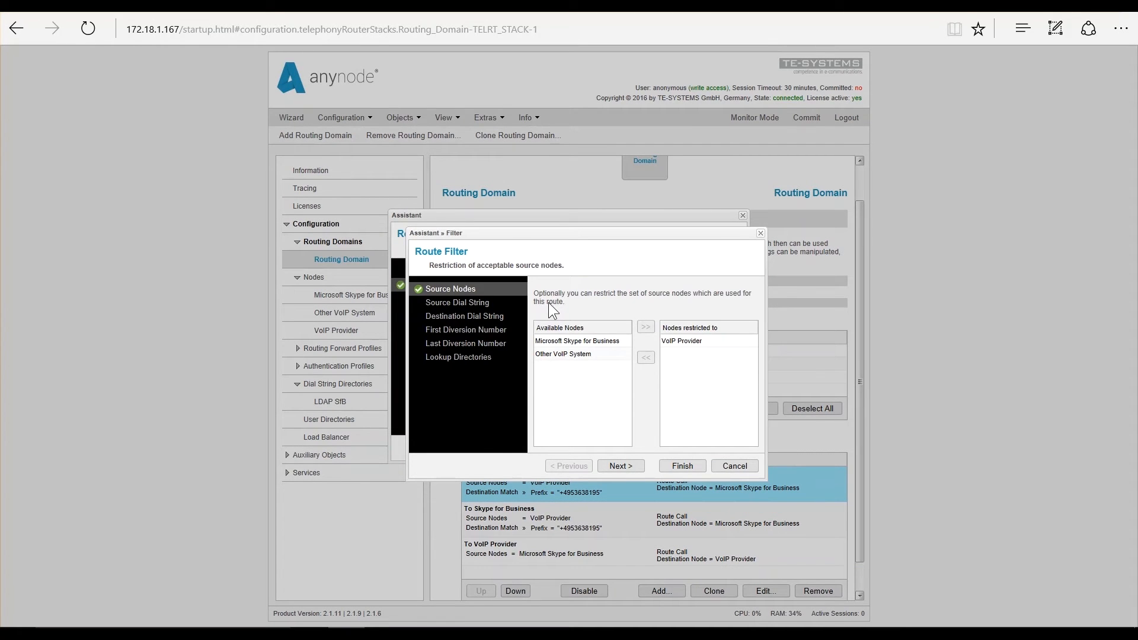
left_click(457, 356)
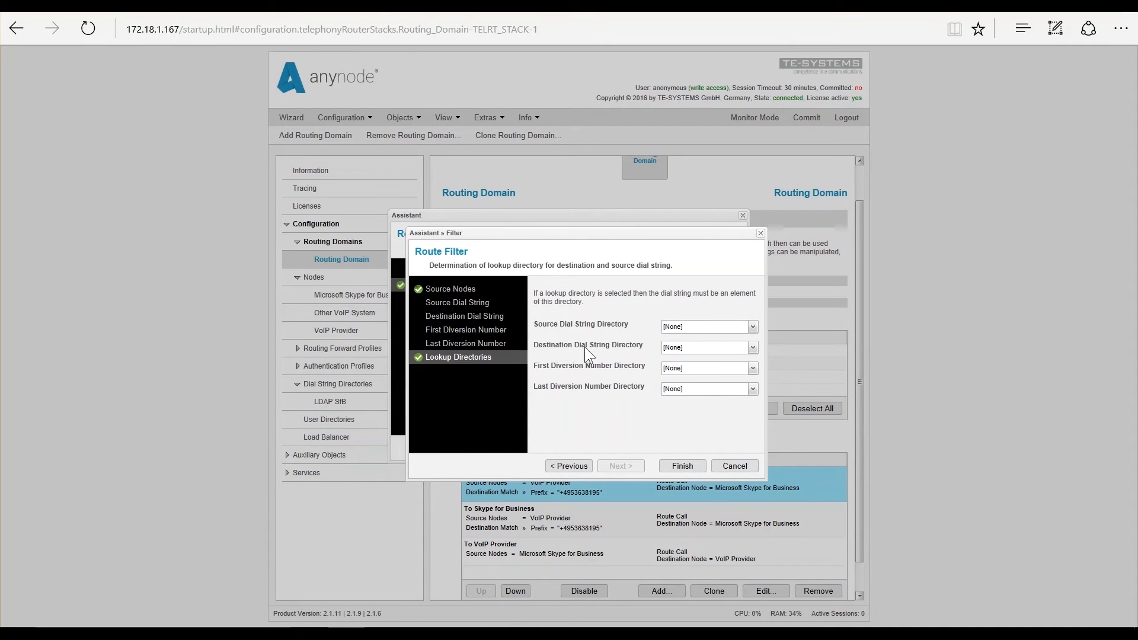
left_click(676, 348)
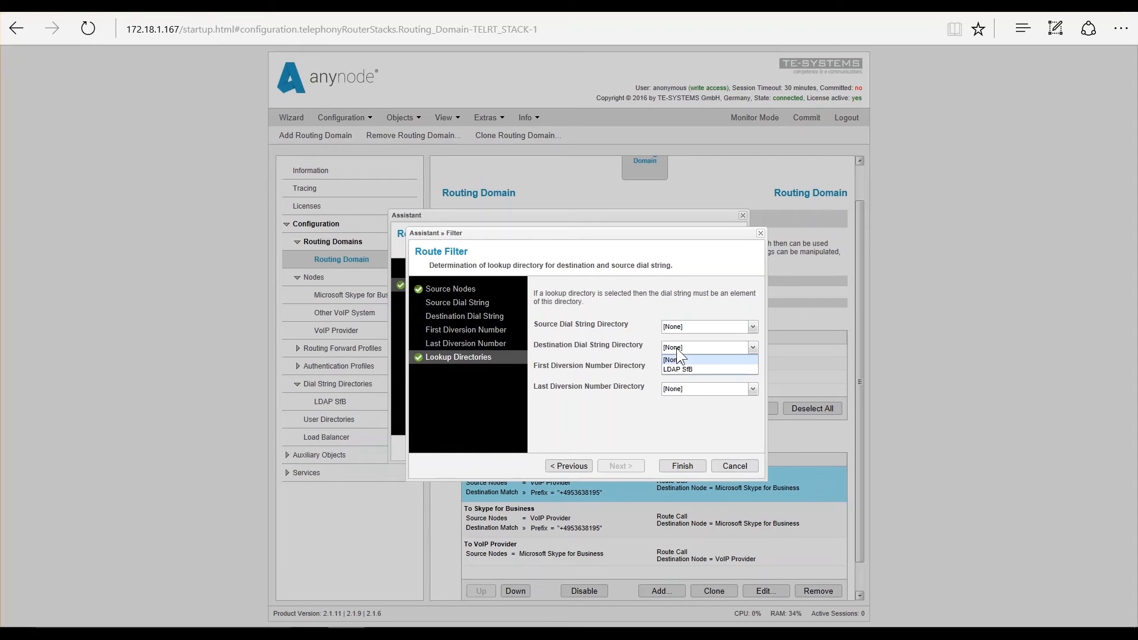
left_click(674, 368)
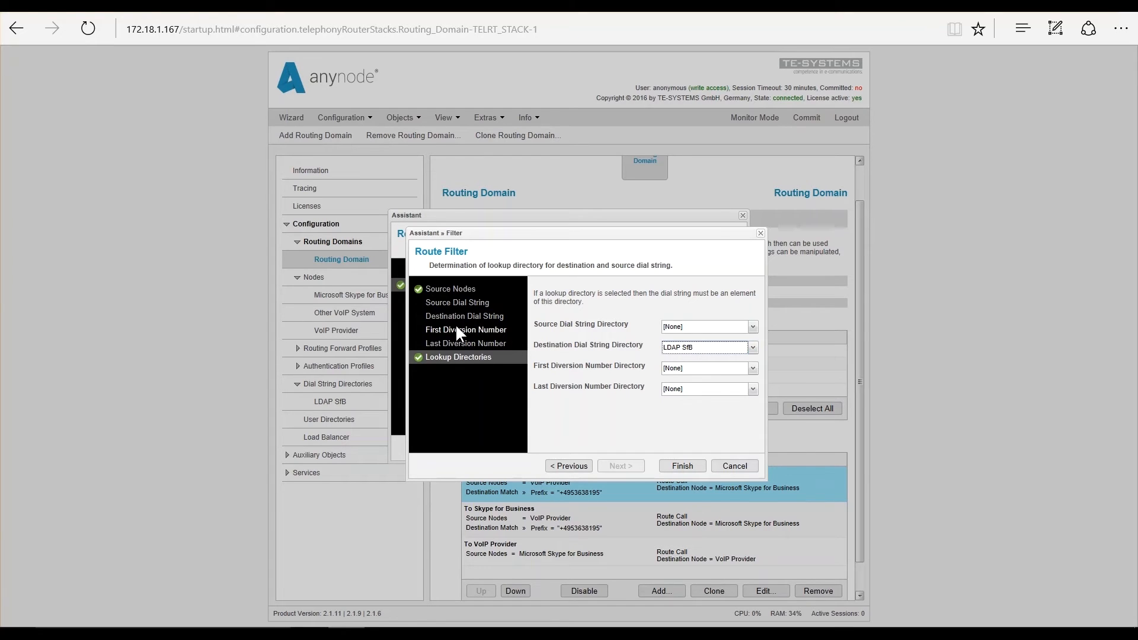
Step: Replace the filter's destination prefix condition with Match Always, keeping the source dial string and diversion number conditions at Always
left_click(457, 302)
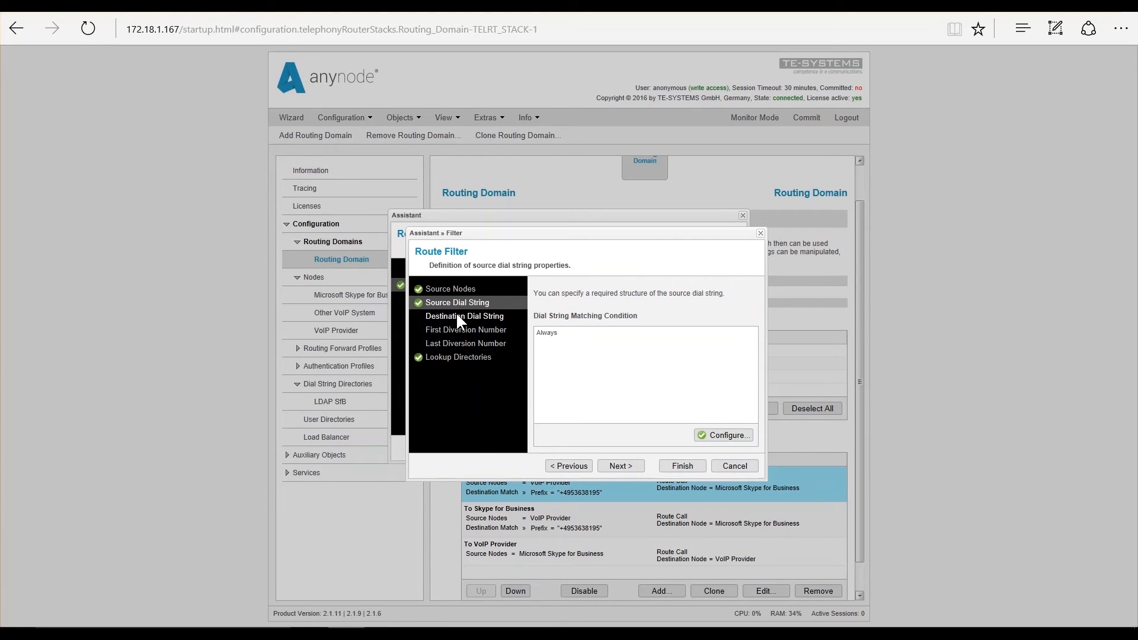
left_click(457, 316)
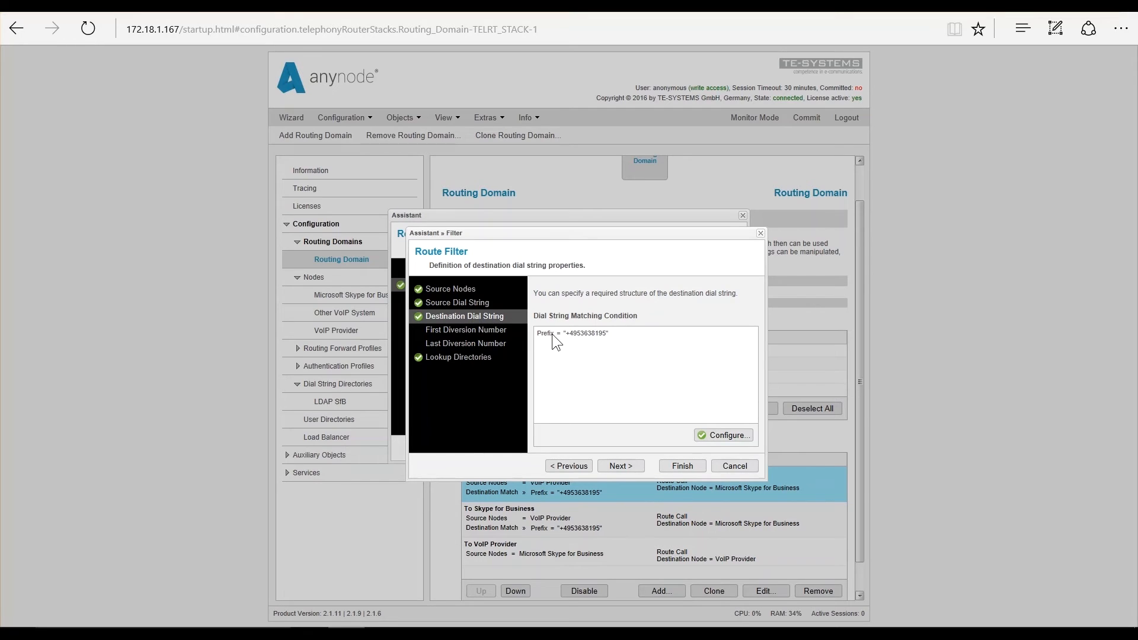
double_click(566, 333)
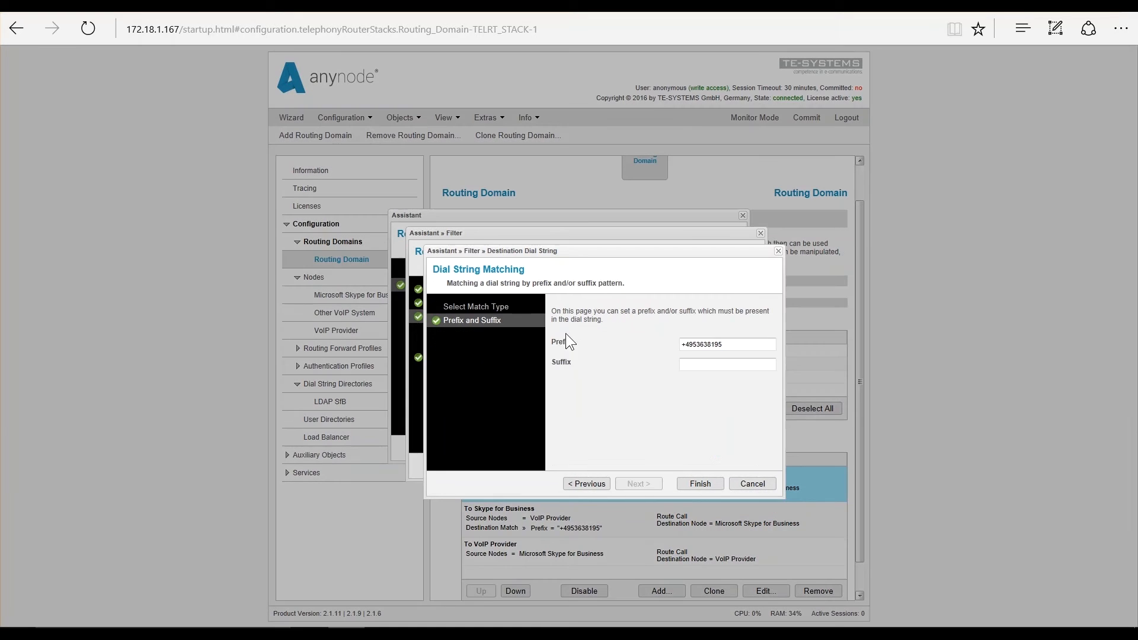
left_click(471, 307)
left_click(587, 359)
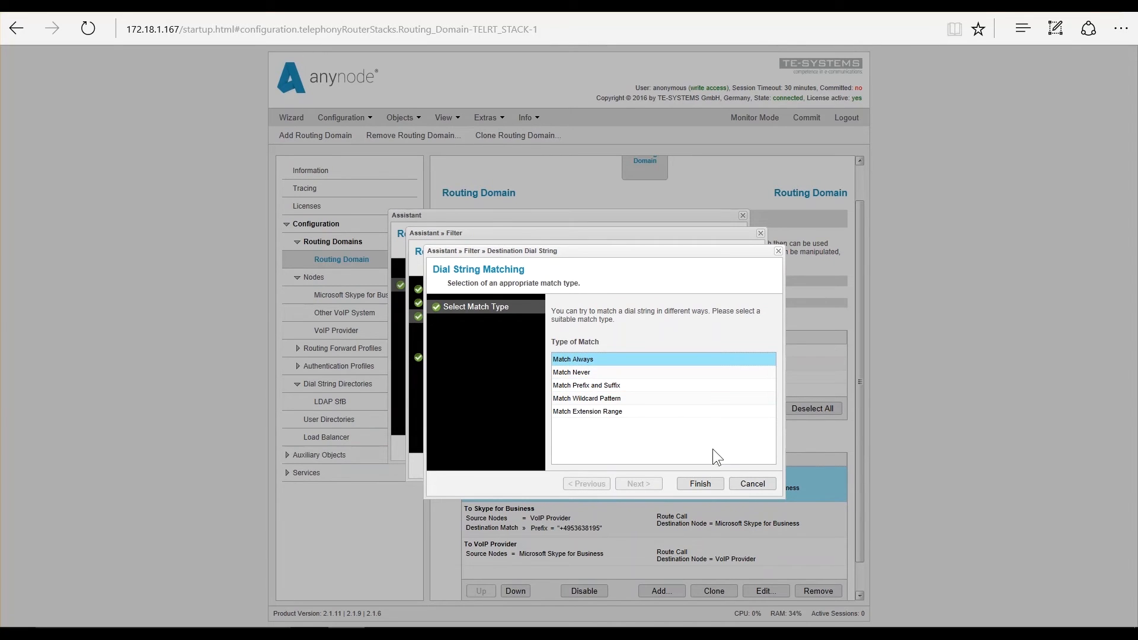
left_click(700, 484)
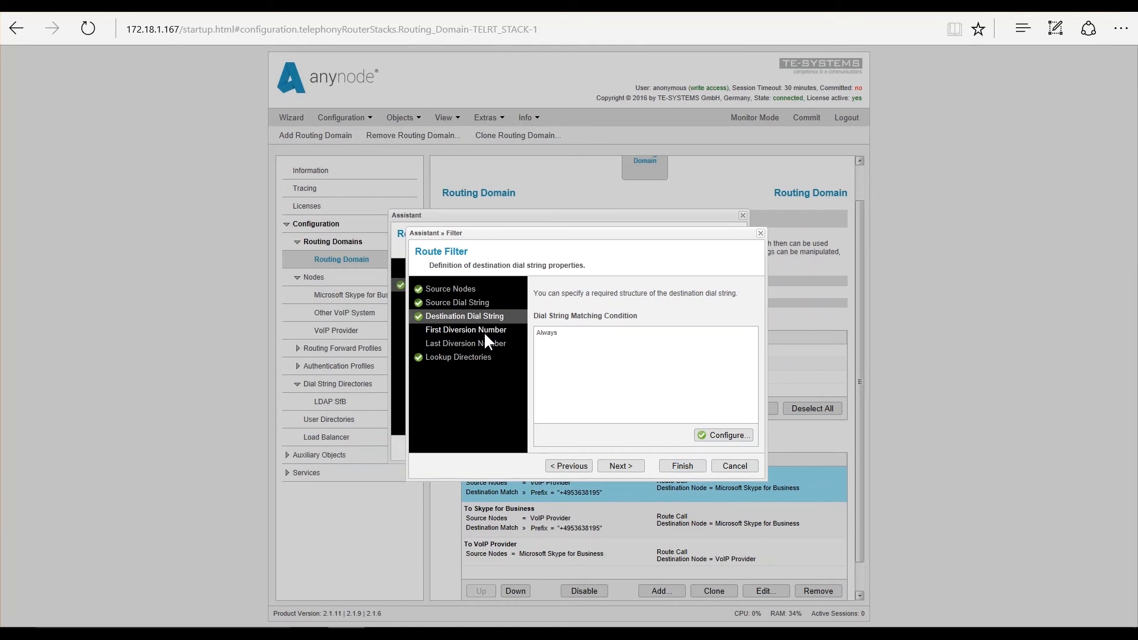
left_click(483, 330)
left_click(481, 344)
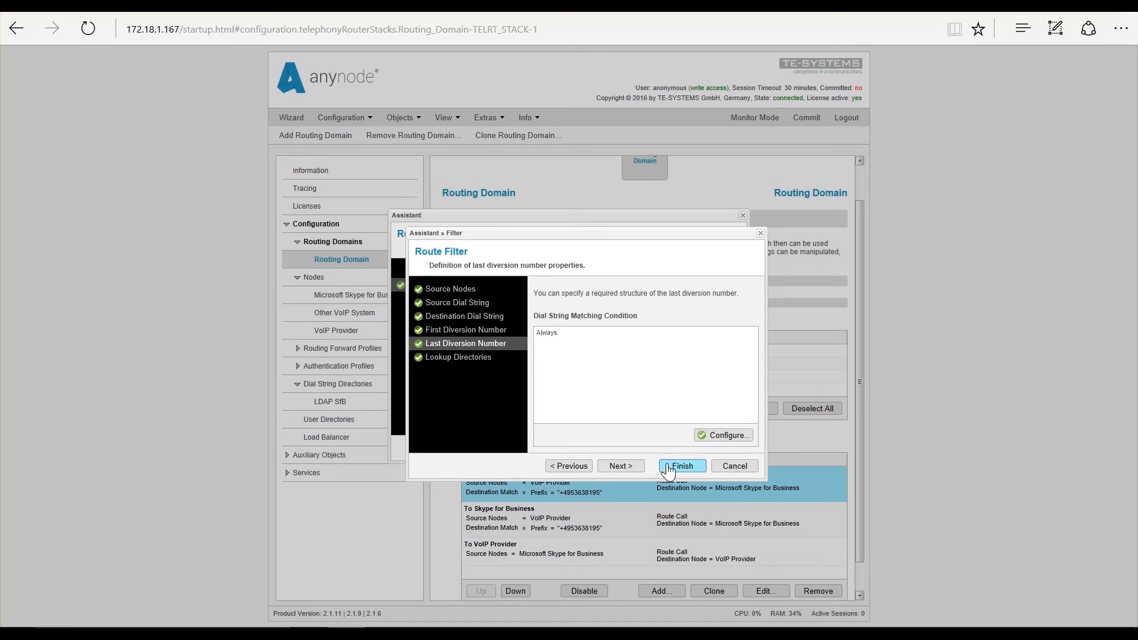
Step: Remove VoIP Provider from the filter's source node restriction to accept all nodes, and finish editing the route
left_click(446, 289)
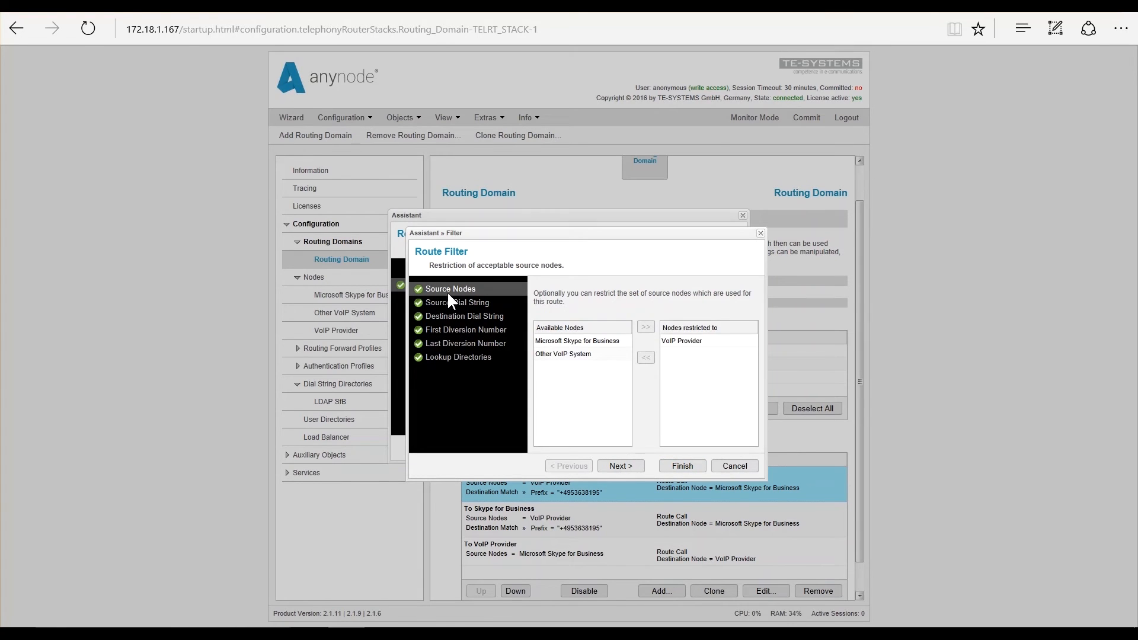
left_click(670, 341)
left_click(648, 355)
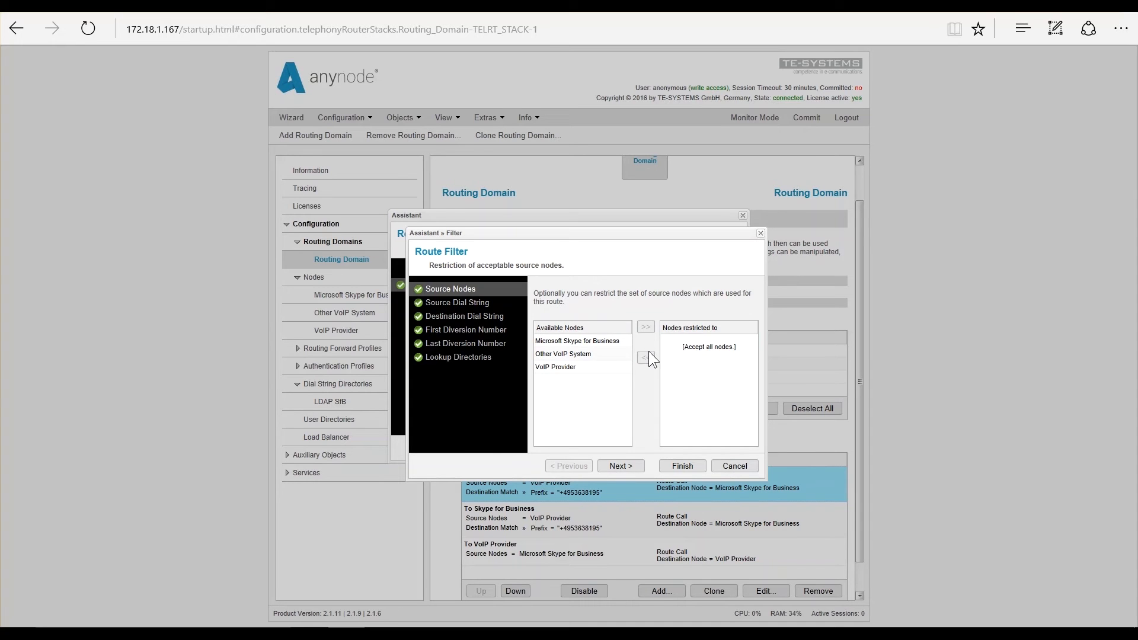
left_click(683, 466)
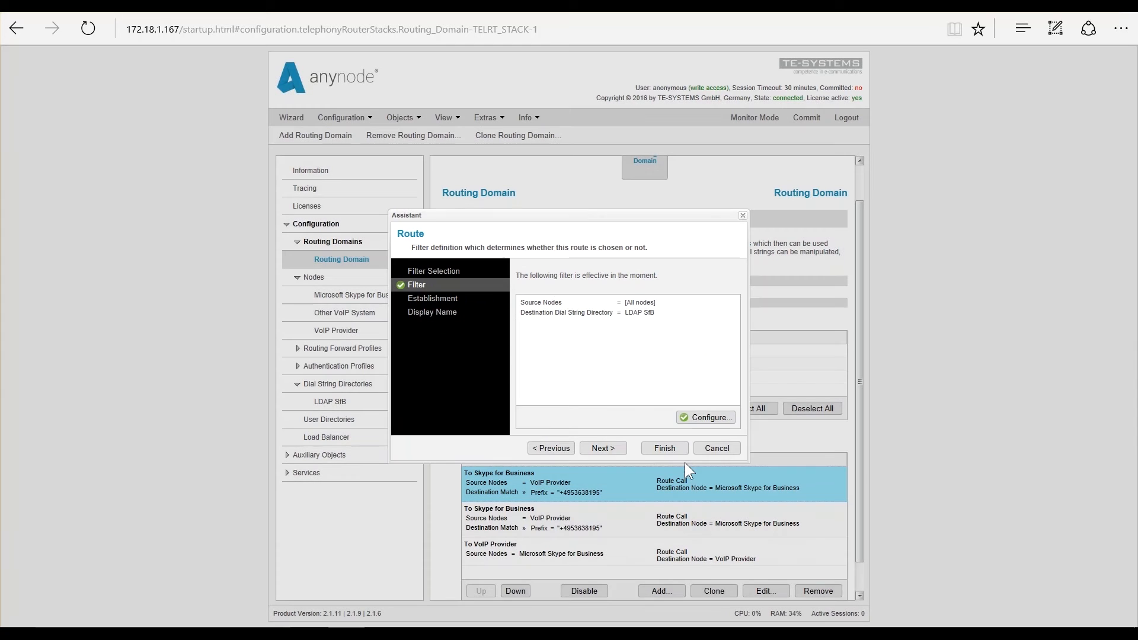
left_click(664, 448)
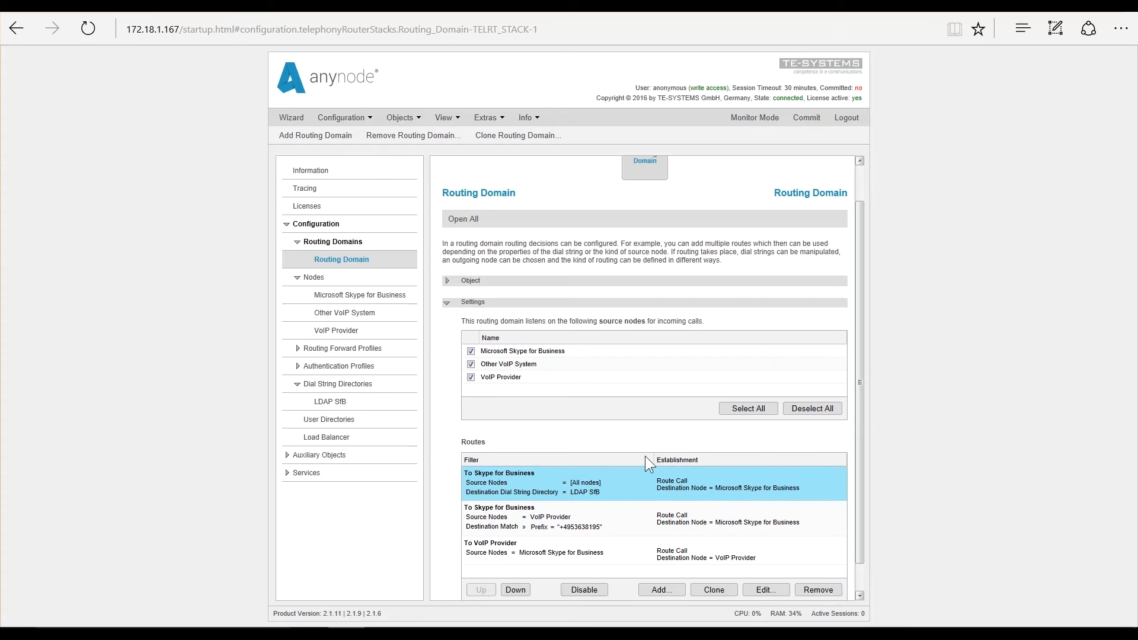
Step: Let the second To Skype for Business route accept all source nodes, keeping its destination prefix and no lookup directories
left_click(522, 519)
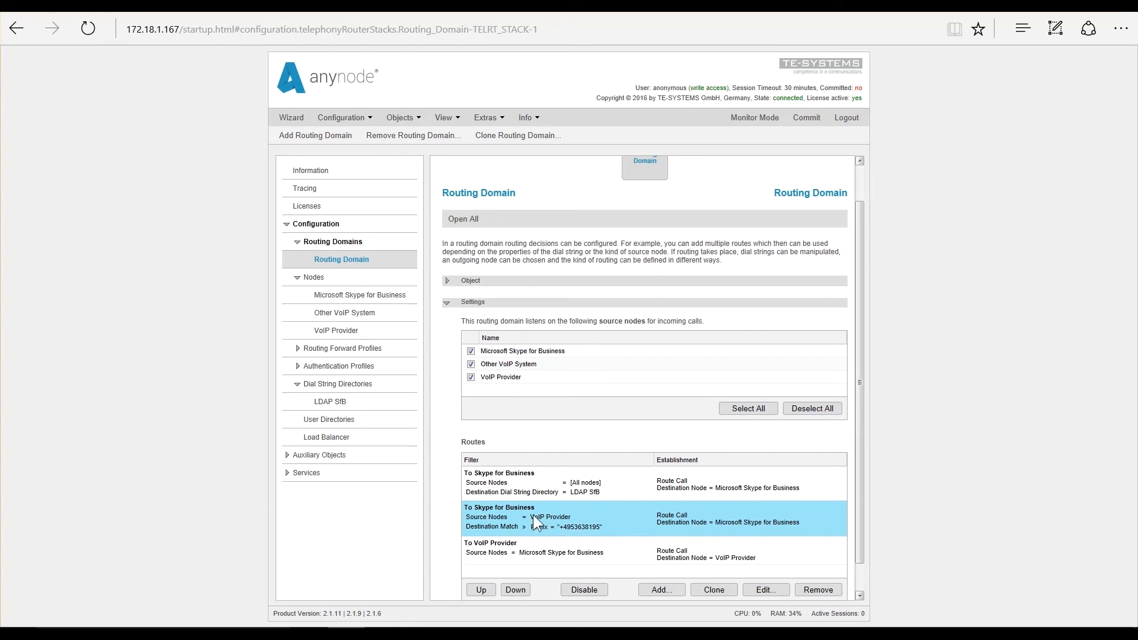
double_click(536, 518)
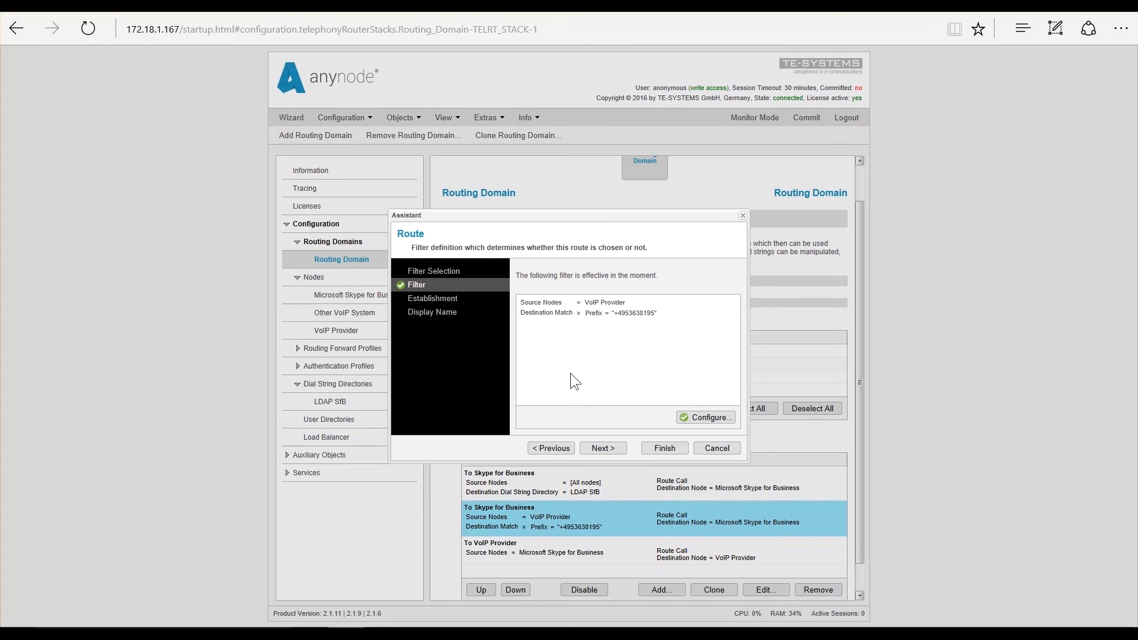
double_click(580, 309)
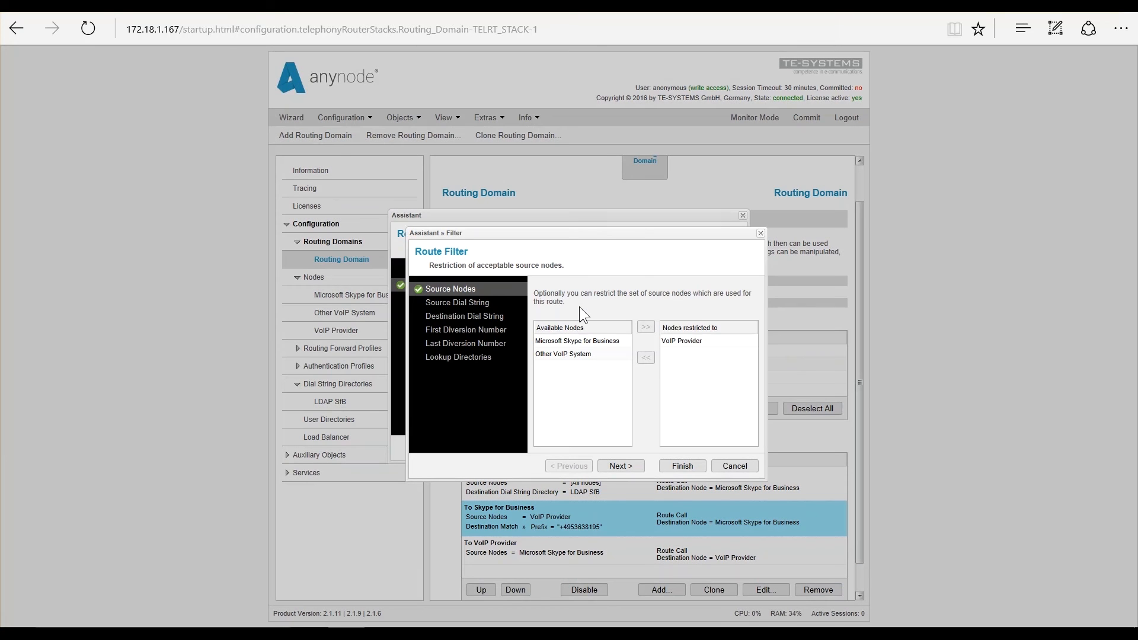
left_click(676, 341)
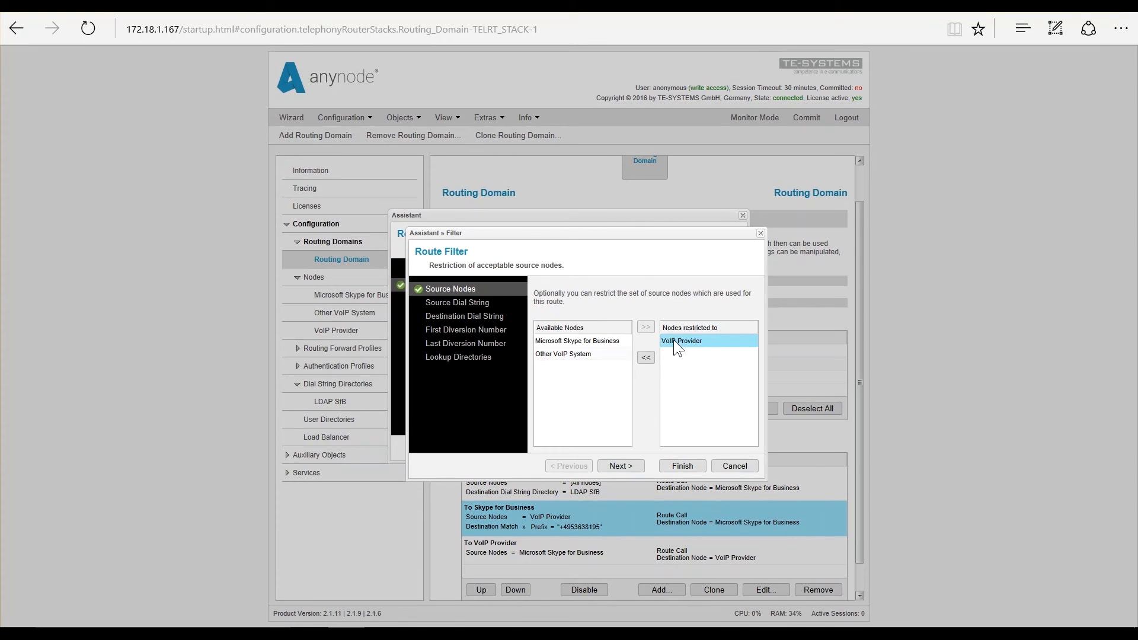
left_click(646, 356)
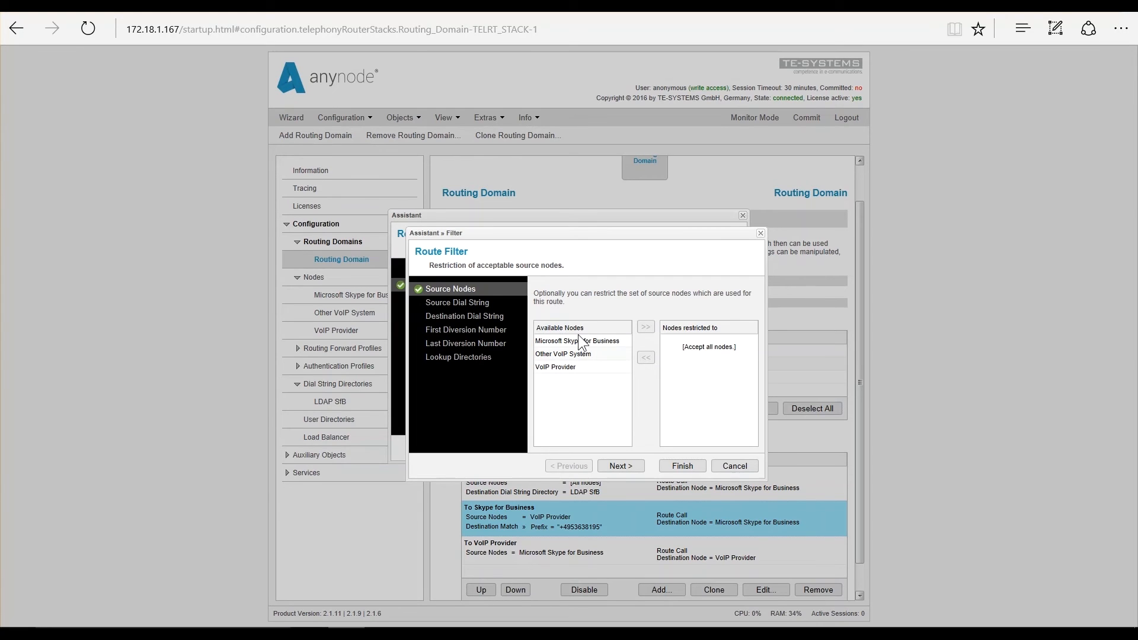
left_click(474, 303)
left_click(470, 315)
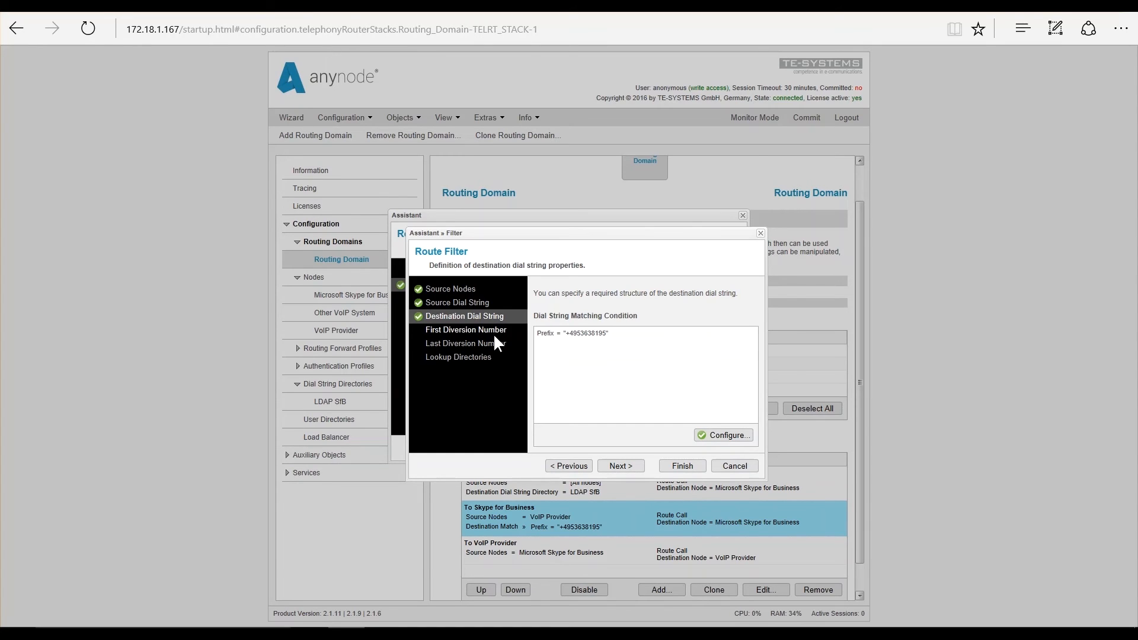
left_click(471, 360)
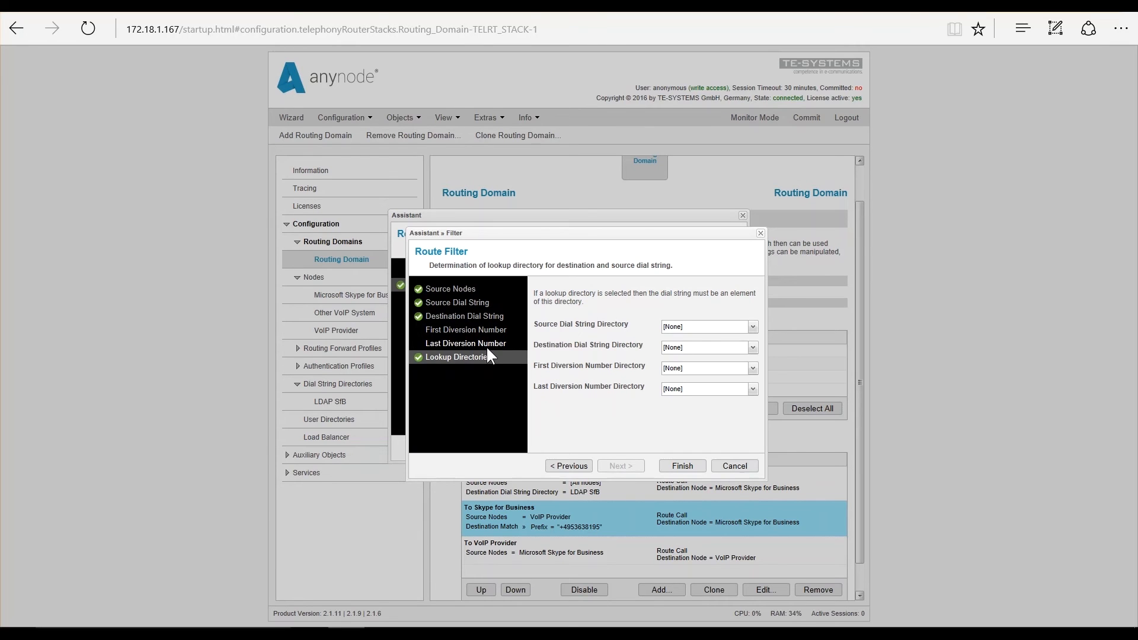
left_click(682, 468)
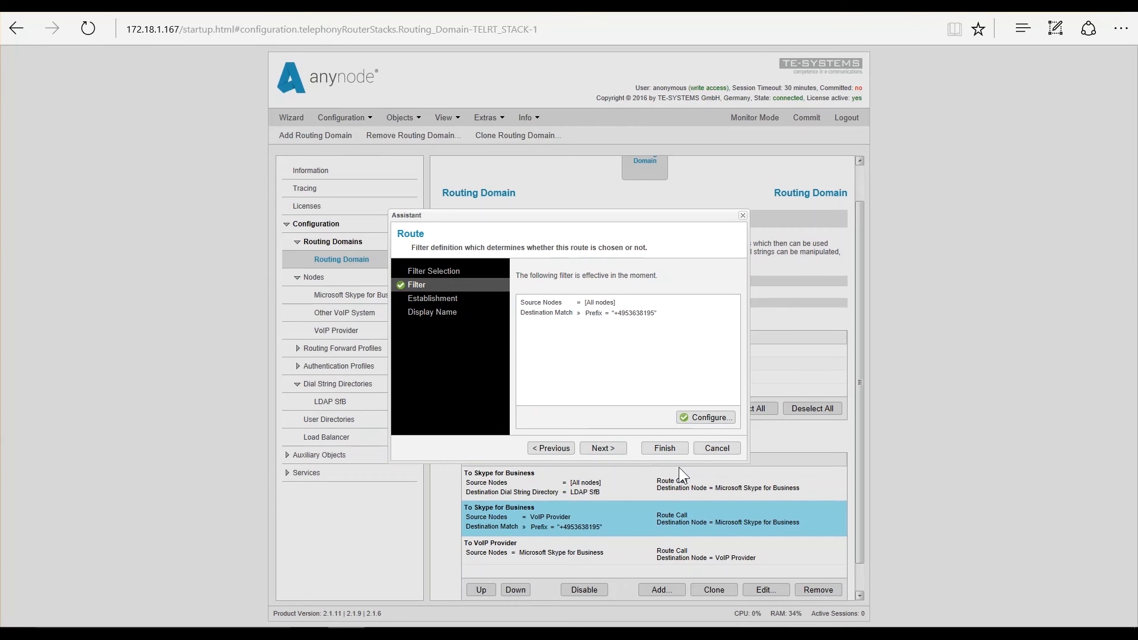
Step: Set the second route's destination node to Other VoIP System and rename the route To Other VoIP System
left_click(447, 298)
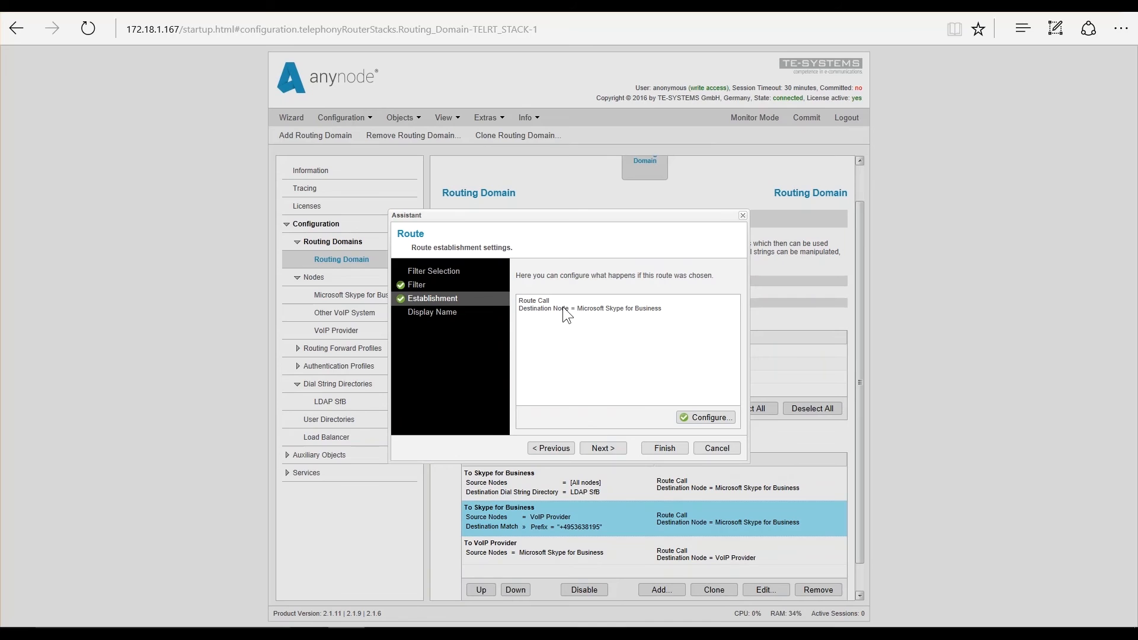
double_click(560, 307)
left_click(697, 322)
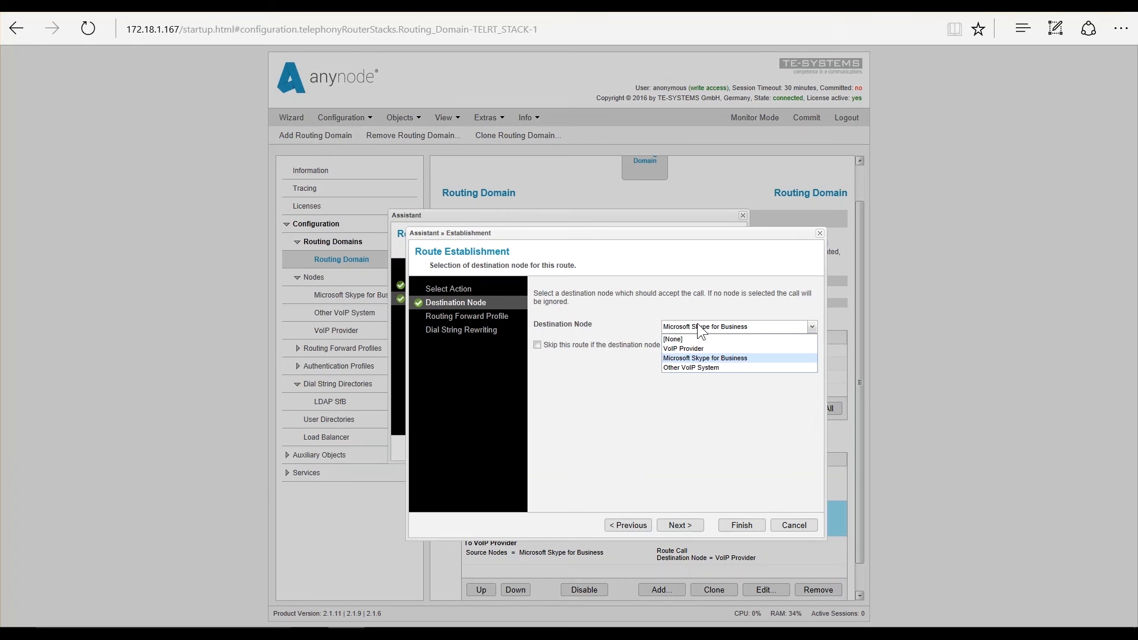
left_click(685, 366)
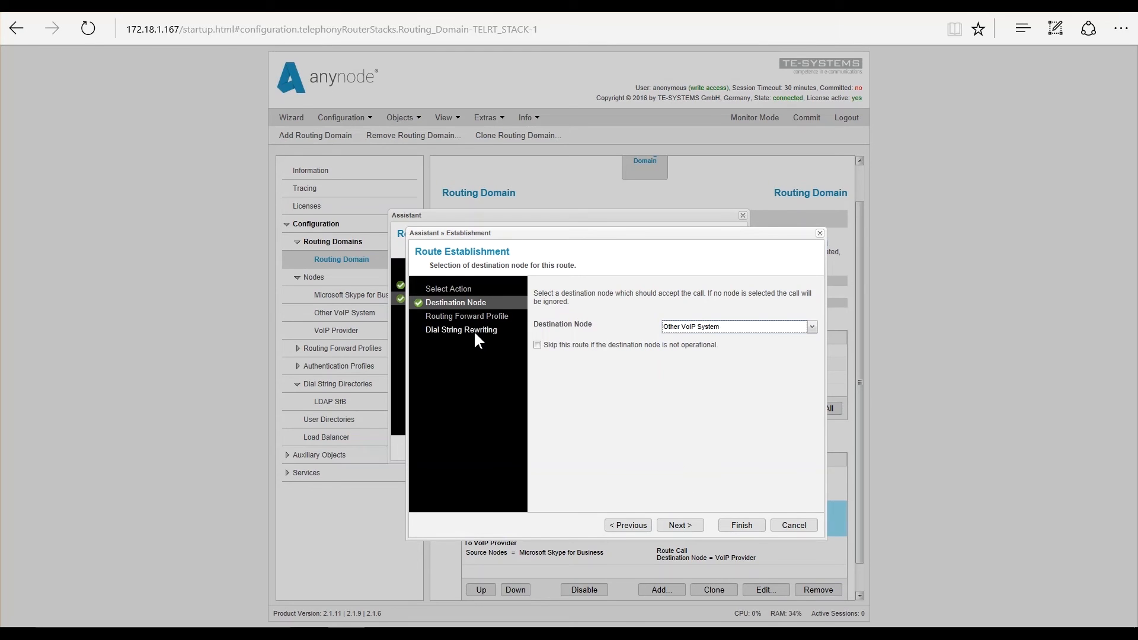
left_click(733, 525)
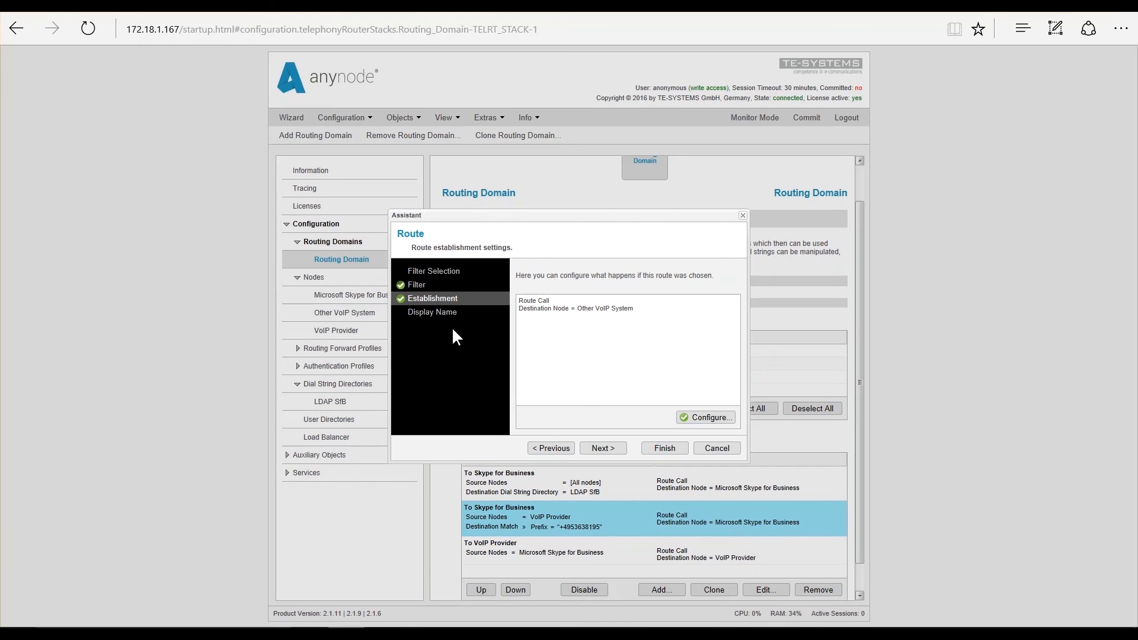
left_click(447, 311)
left_click(651, 454)
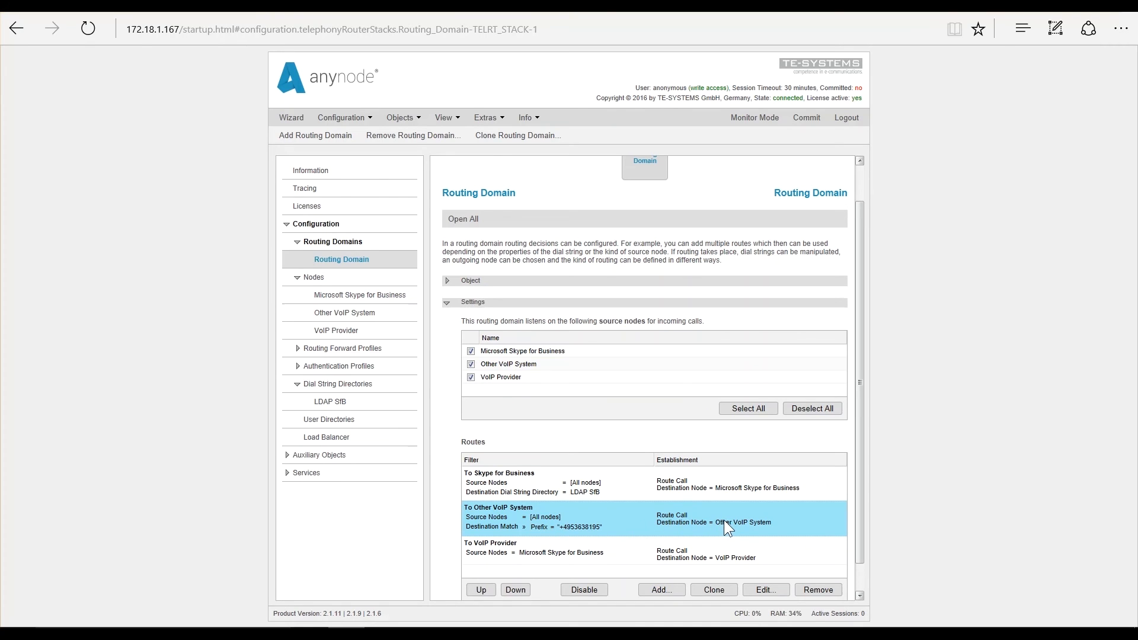
Step: Add Other VoIP System to the permitted source nodes of the To VoIP Provider route, alongside Microsoft Skype for Business
left_click(599, 482)
left_click(594, 511)
left_click(559, 555)
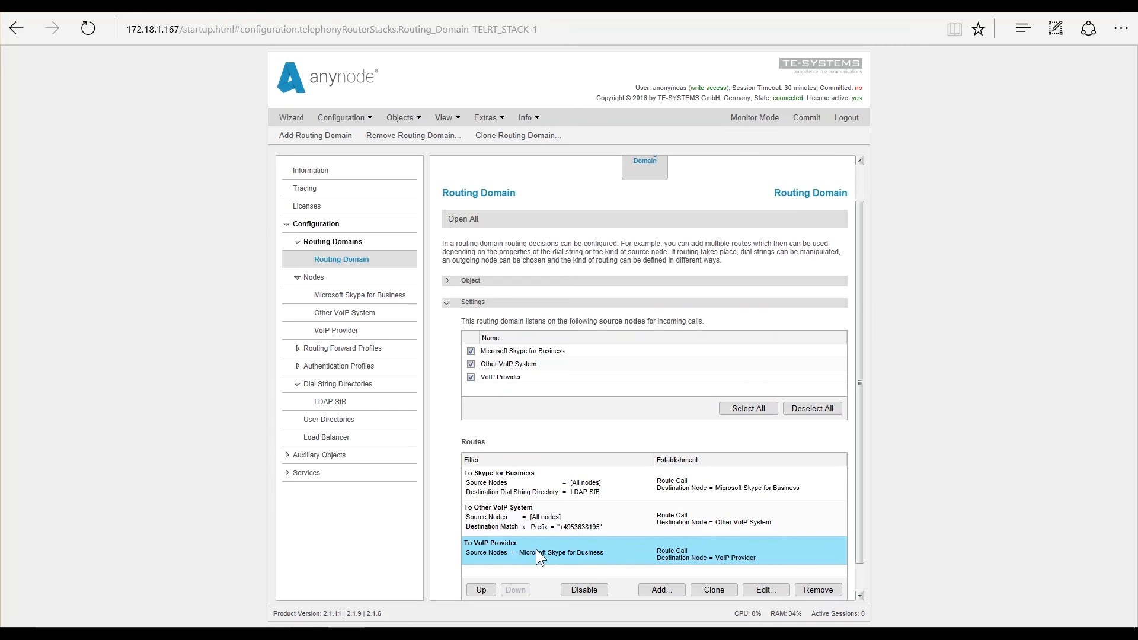
double_click(537, 549)
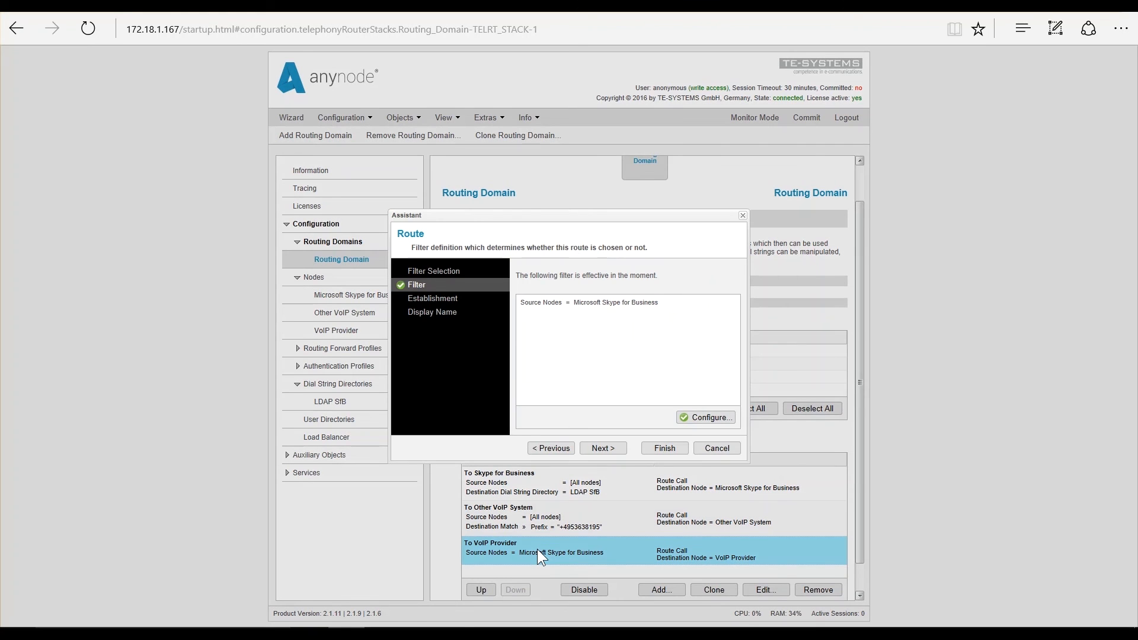
double_click(531, 301)
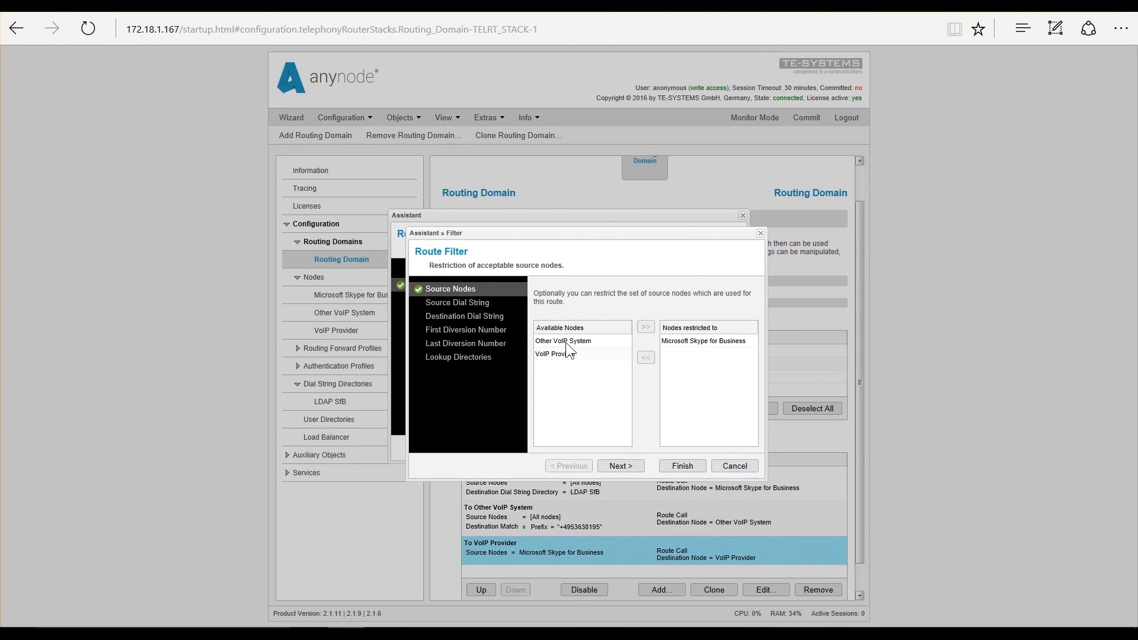
left_click_drag(565, 343, 684, 354)
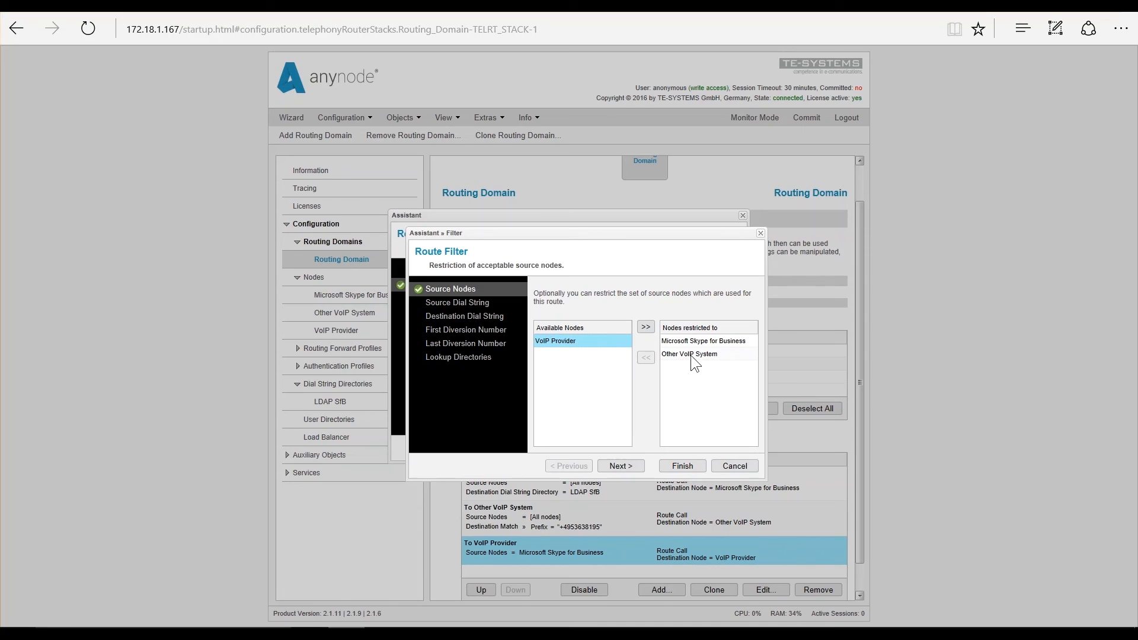
left_click(679, 468)
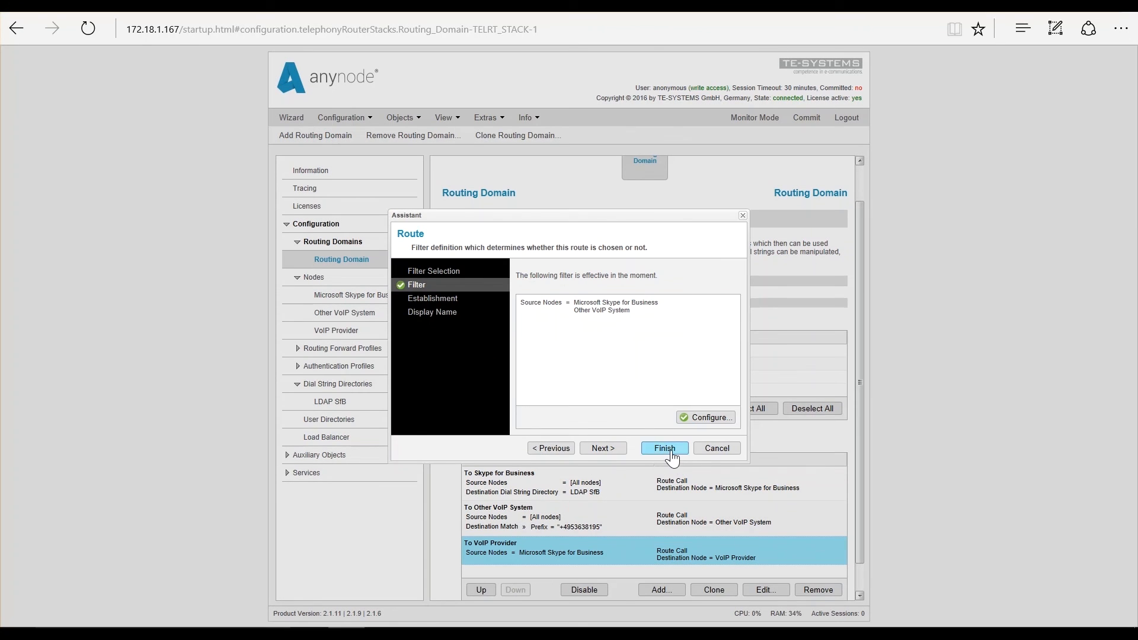
left_click(671, 449)
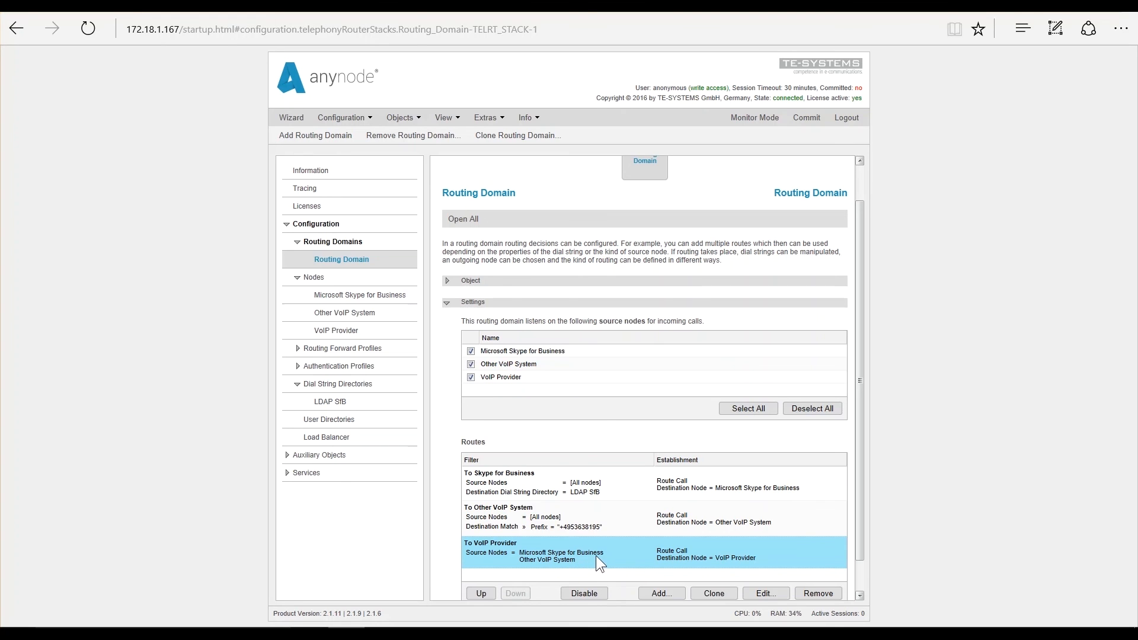
Step: Commit the routing configuration and switch to monitor mode to check the states of the nodes and LDAP connection
left_click(807, 118)
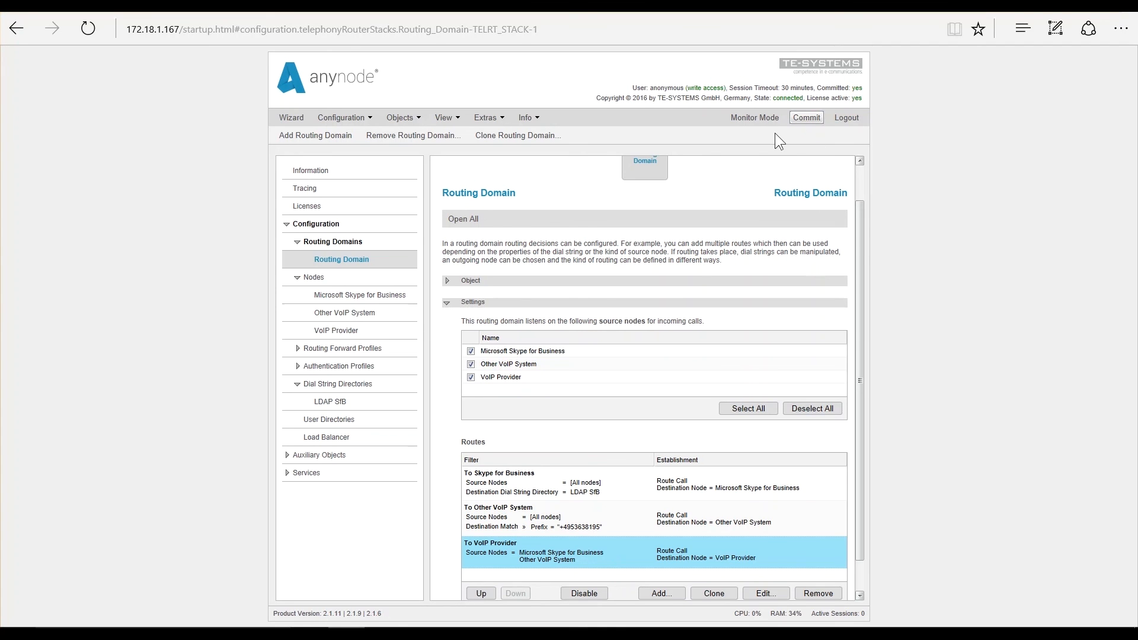
left_click(742, 120)
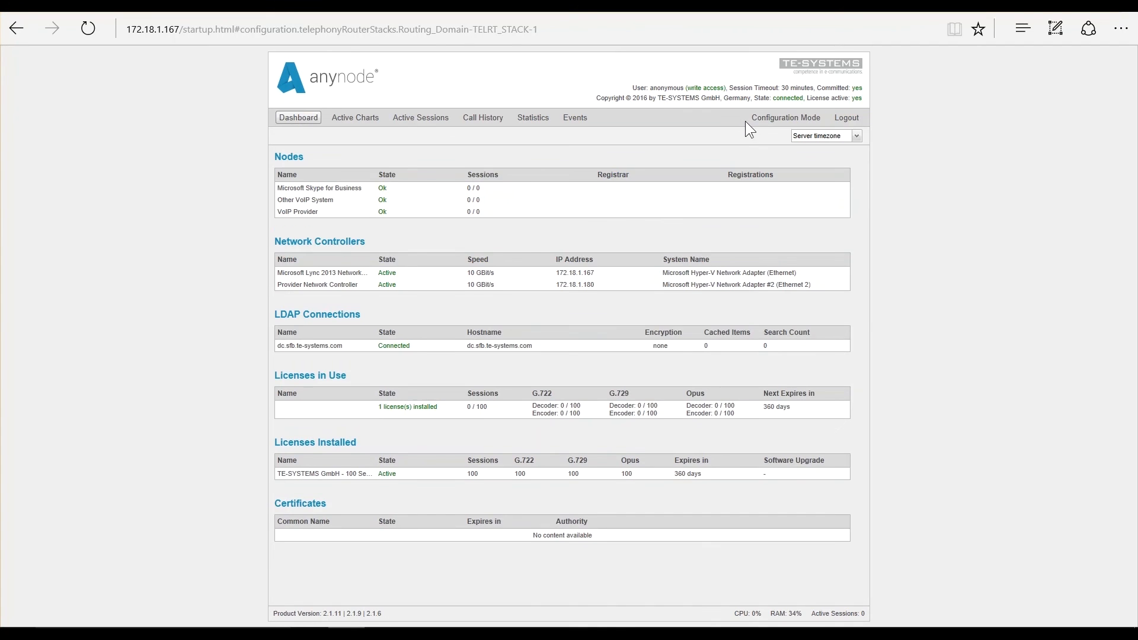